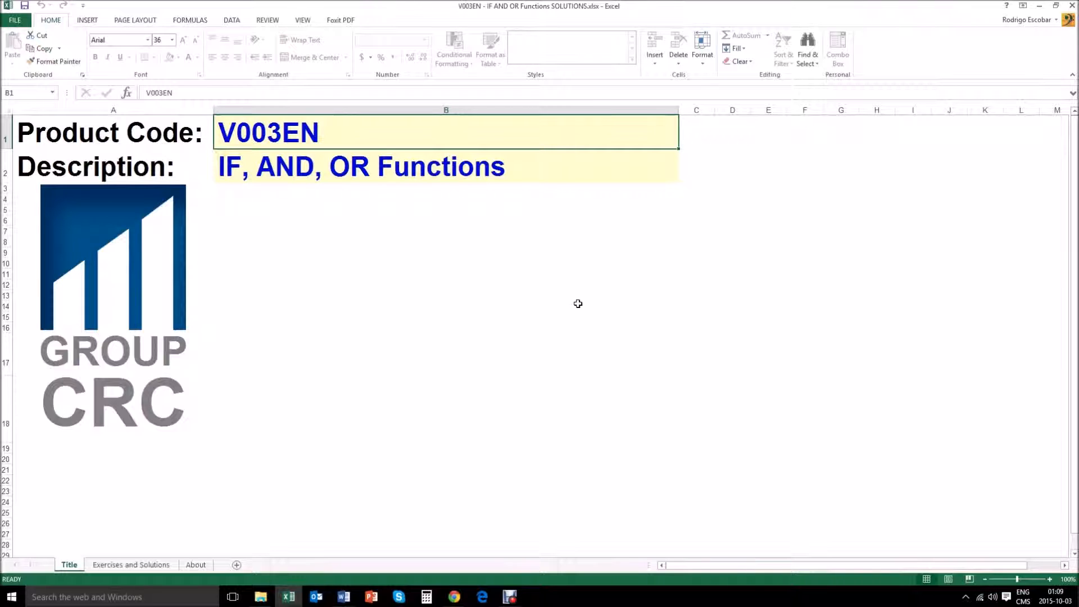
- Open the Exercises and Solutions sheet and review the name, age, gender and city data in the IF function table
left_click(139, 564)
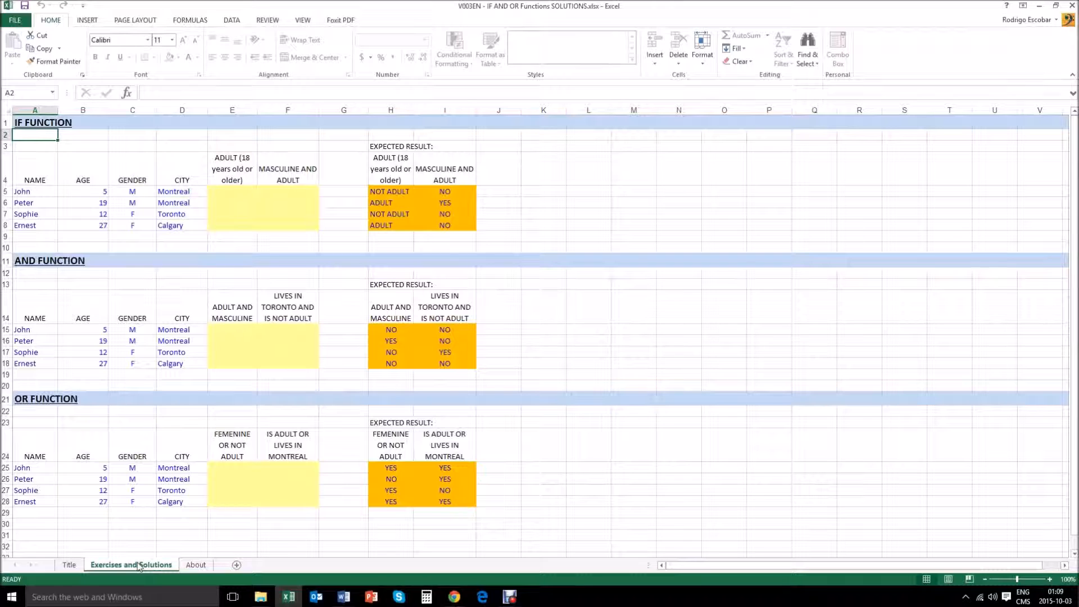
key("Down")
key("Down")
key("Down")
key("Down")
key("Down")
key("Down")
key("Up")
key("Up")
key("Up")
key("Up")
key("Down")
key("Down")
key("Down")
key("Down")
key("Up")
key("Up")
key("Up")
key("Up")
key("Right")
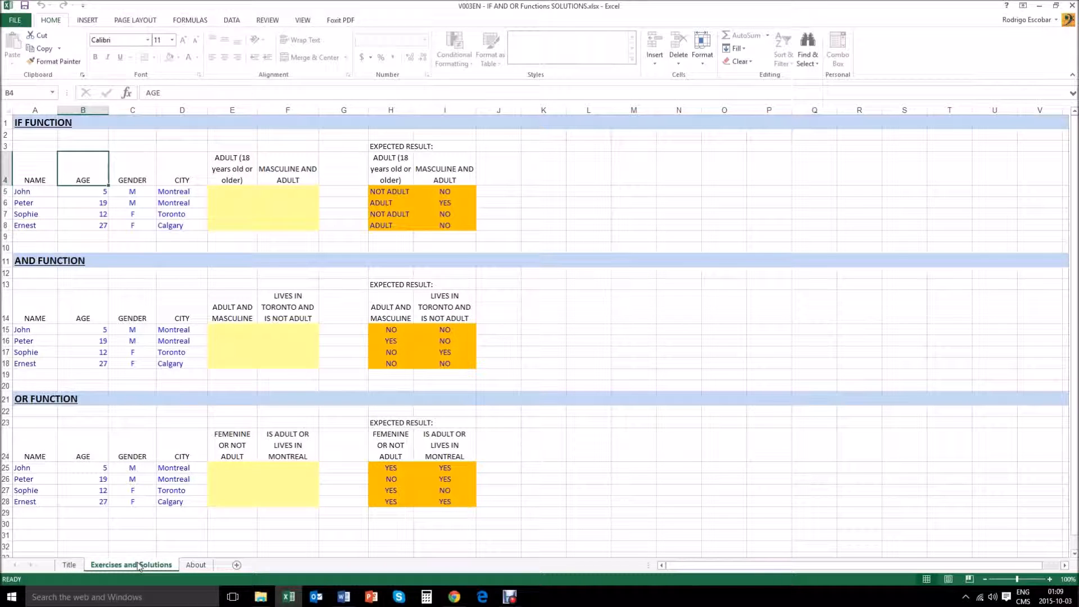
key("Right")
key("Right")
key("Down")
key("Down")
key("Down")
key("Down")
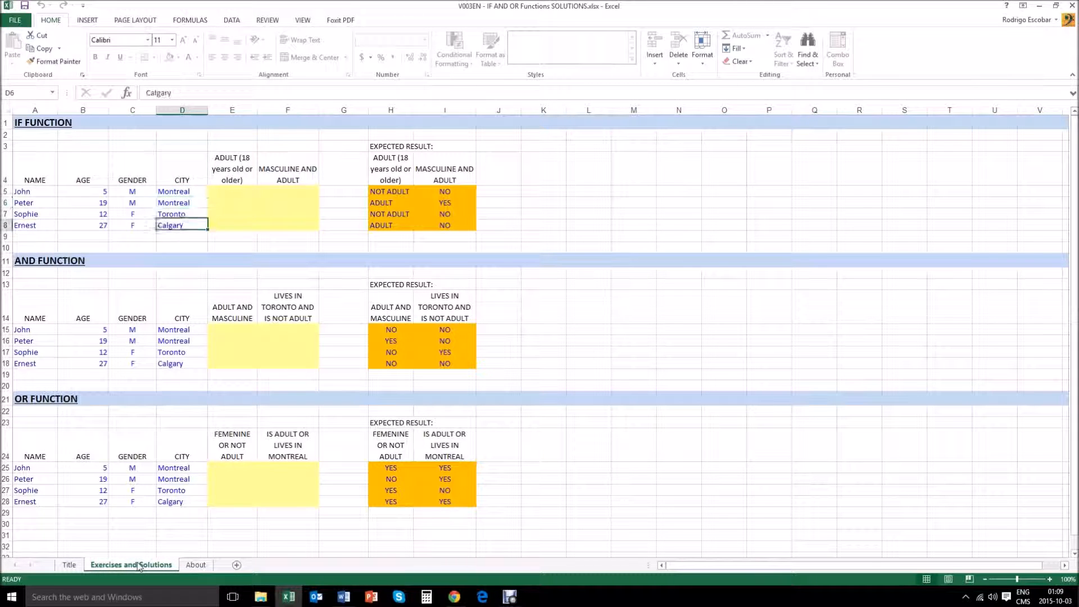
key("Left")
key("Left")
key("Left")
key("Up")
key("Up")
key("Up")
- Examine the empty ADULT and MASCULINE AND ADULT columns of the IF table against the input data in row 5
key("Right")
key("Right")
key("Right")
key("Right")
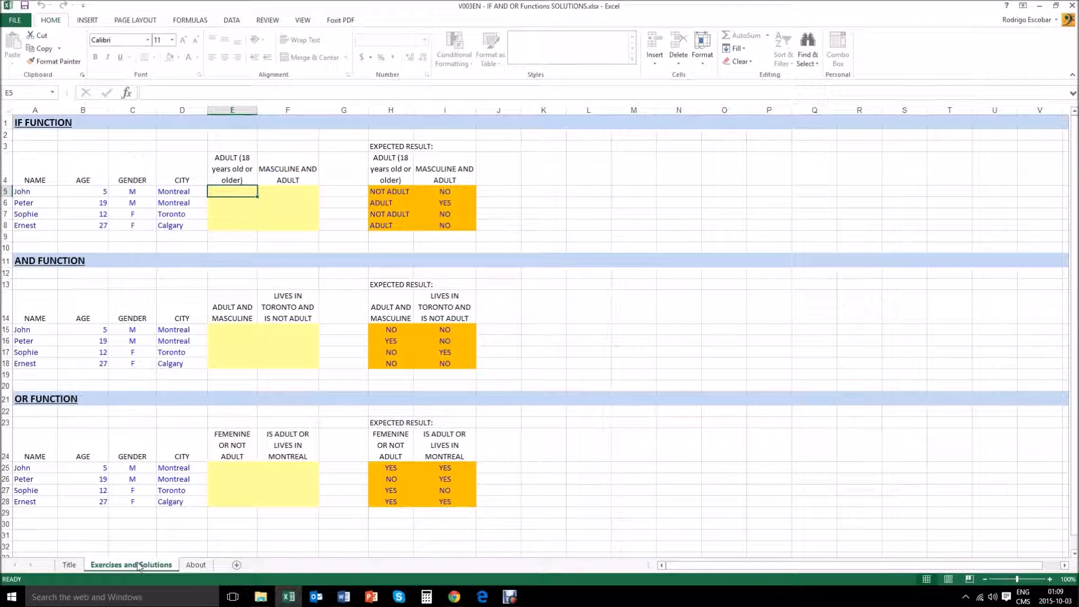
key("Left")
key("Left")
key("Left")
key("Left")
key("Right")
key("Right")
key("Right")
key("Right")
key("Up")
key("Down")
key("Down")
key("Down")
key("Down")
key("Up")
key("Up")
key("Up")
key("Up")
key("Up")
key("Down")
key("Right")
key("Left")
key("Left")
key("Left")
key("Right")
key("Right")
key("Right")
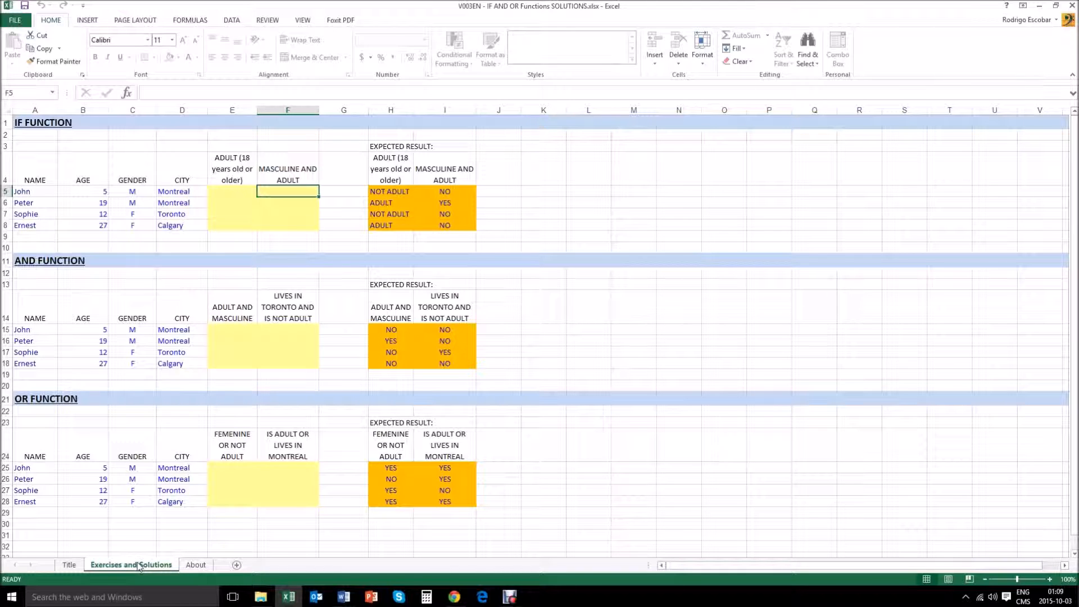
key("Left")
key("Left")
key("Left")
key("Left")
key("Left")
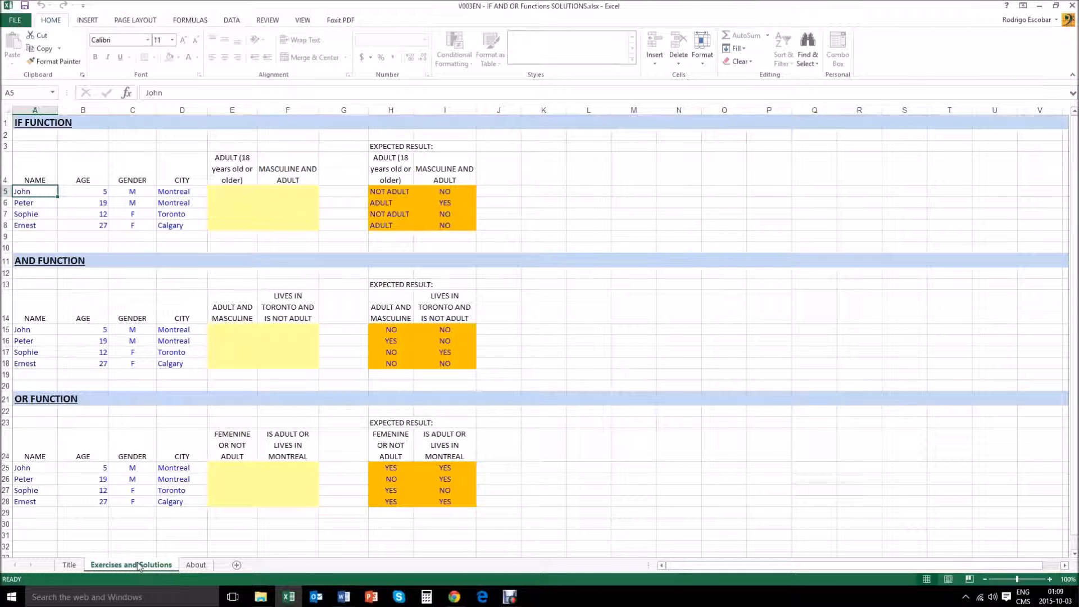
key("Right")
key("Right")
key("Right")
key("Right")
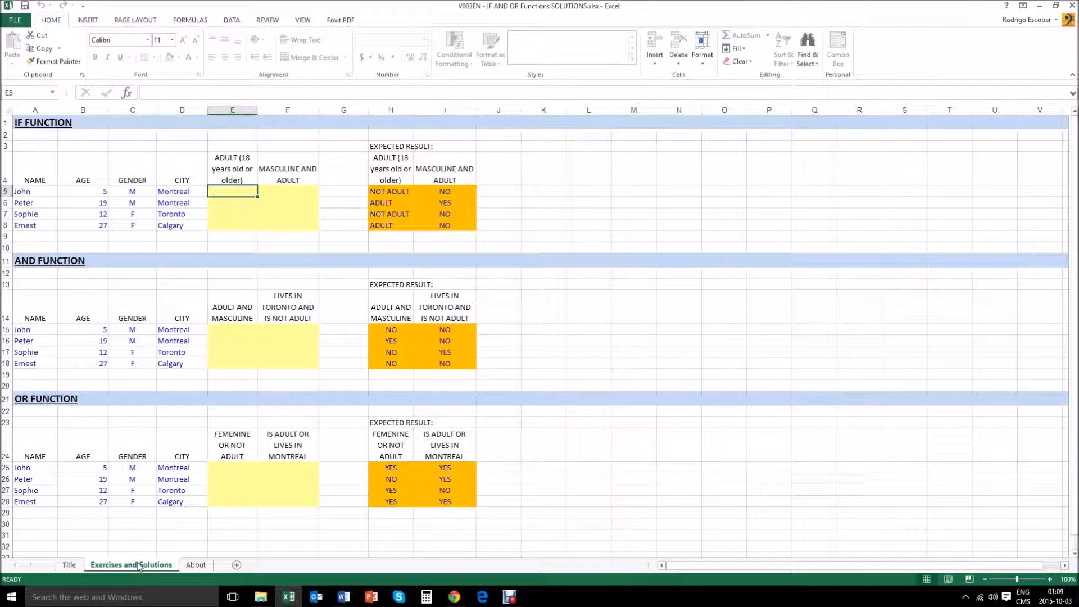
type("+IF(")
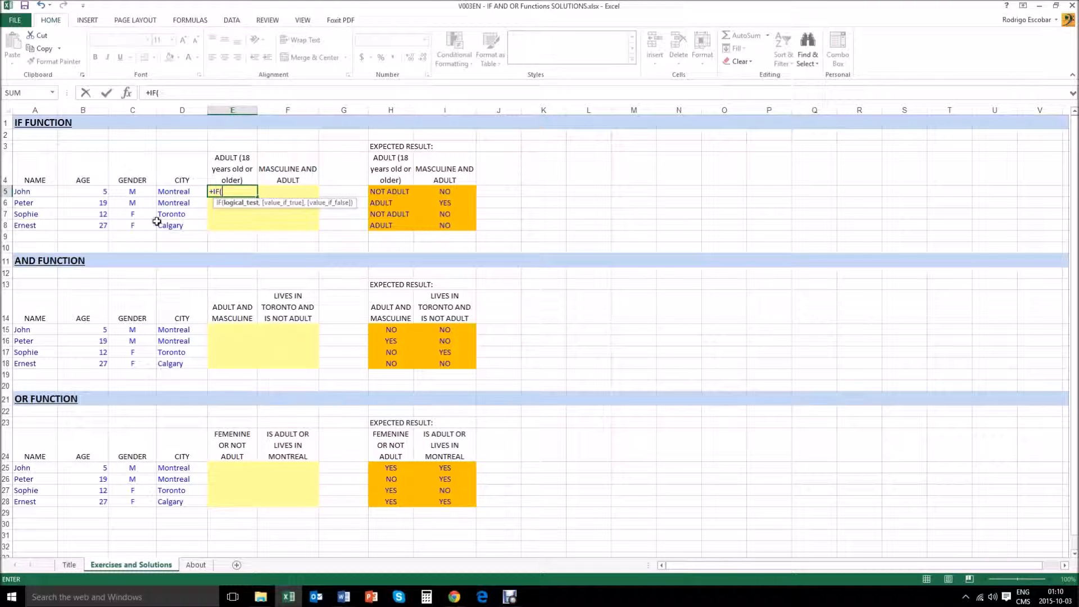
left_click(81, 193)
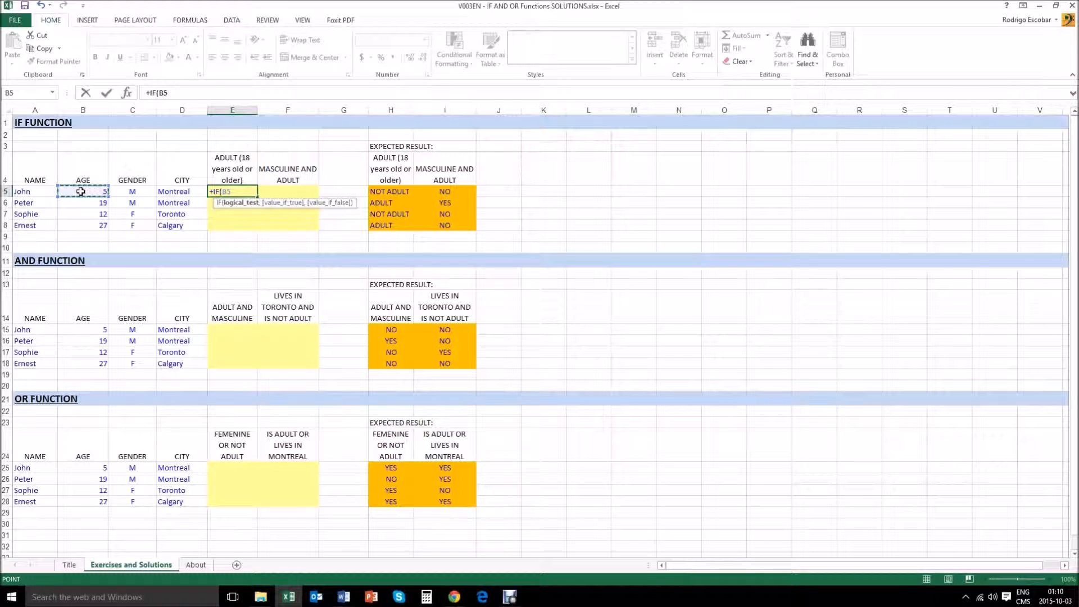
type("\"")
key("Escape")
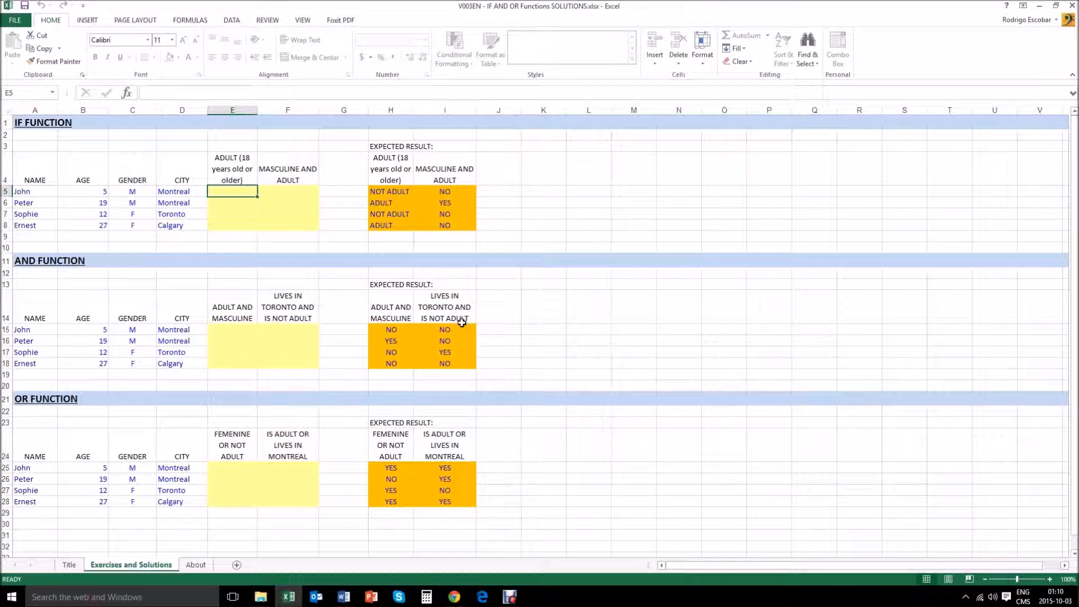
- Switch the keyboard layout to English (Canada) US keyboard
left_click(1023, 597)
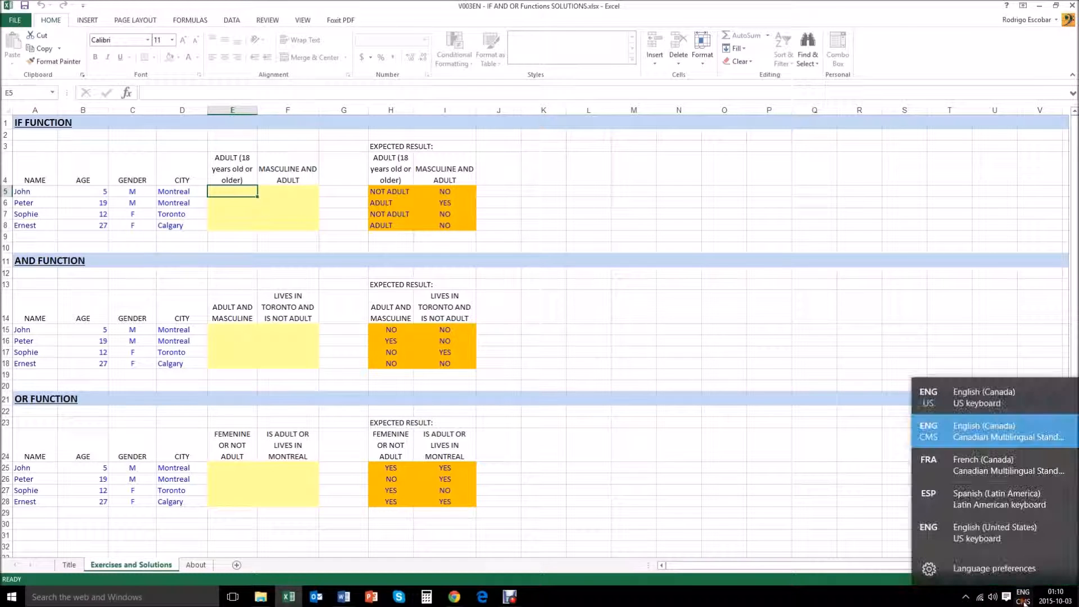
left_click(981, 400)
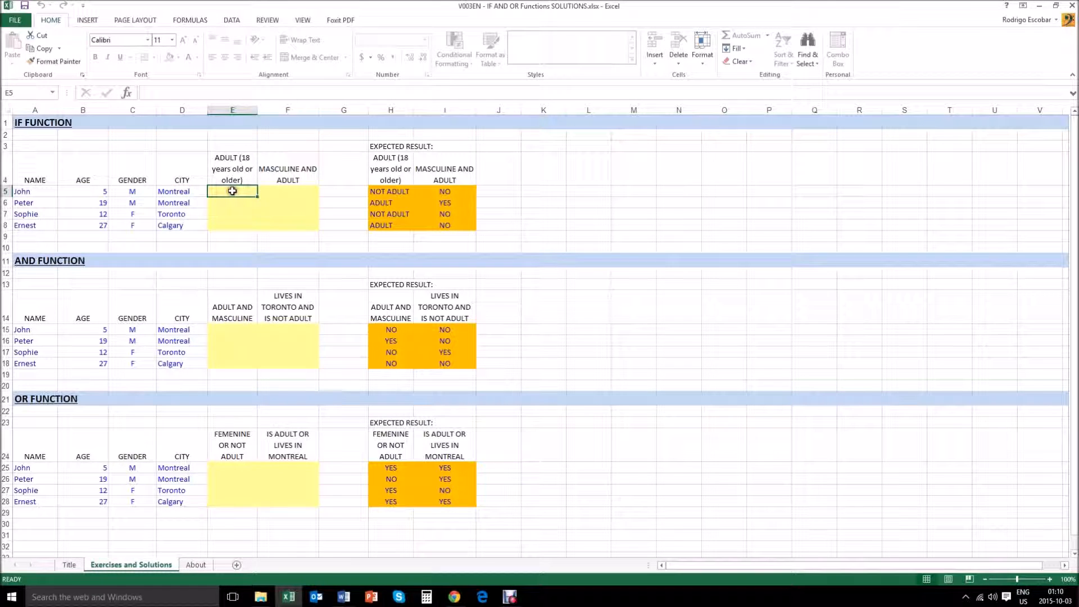
- Enter +IF(B5>=18,"ADULT","NOT ADULT") in cell E5 and fill the formula down through E8
type("+IF(")
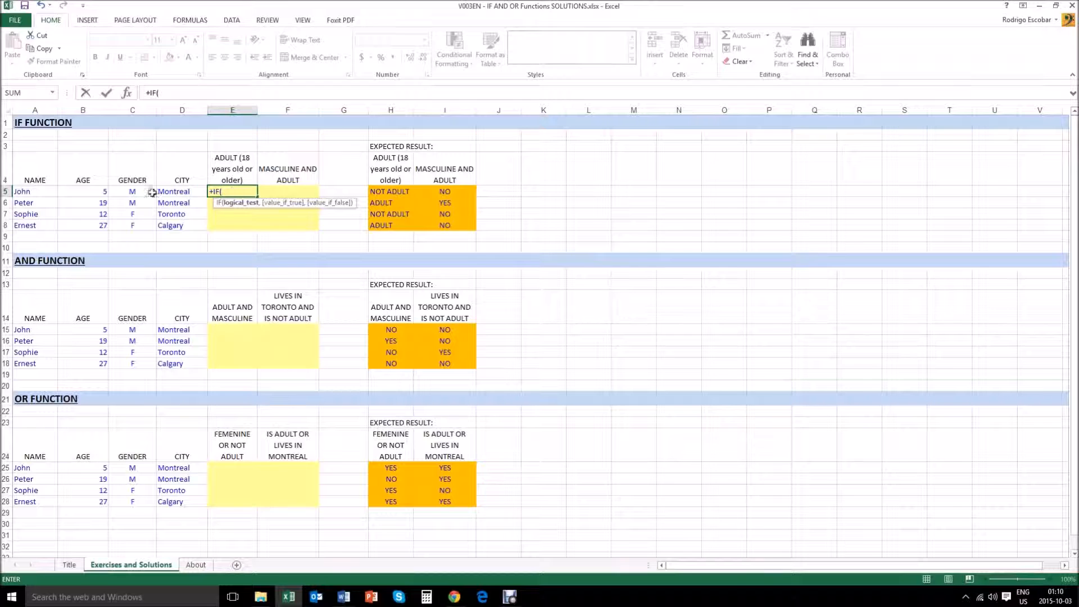
left_click(84, 192)
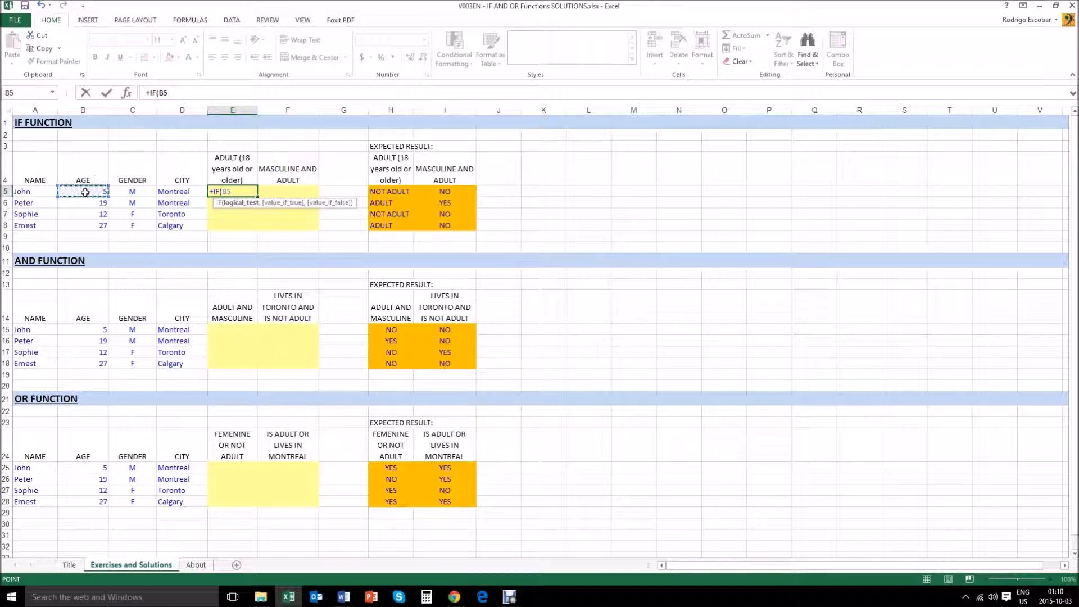
type(">=")
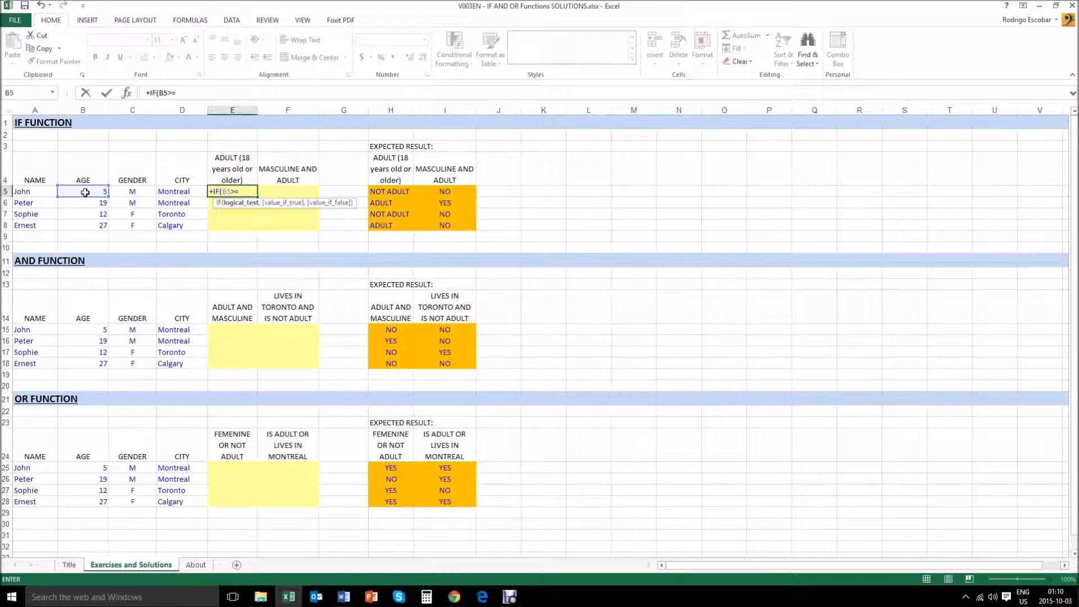
type("18")
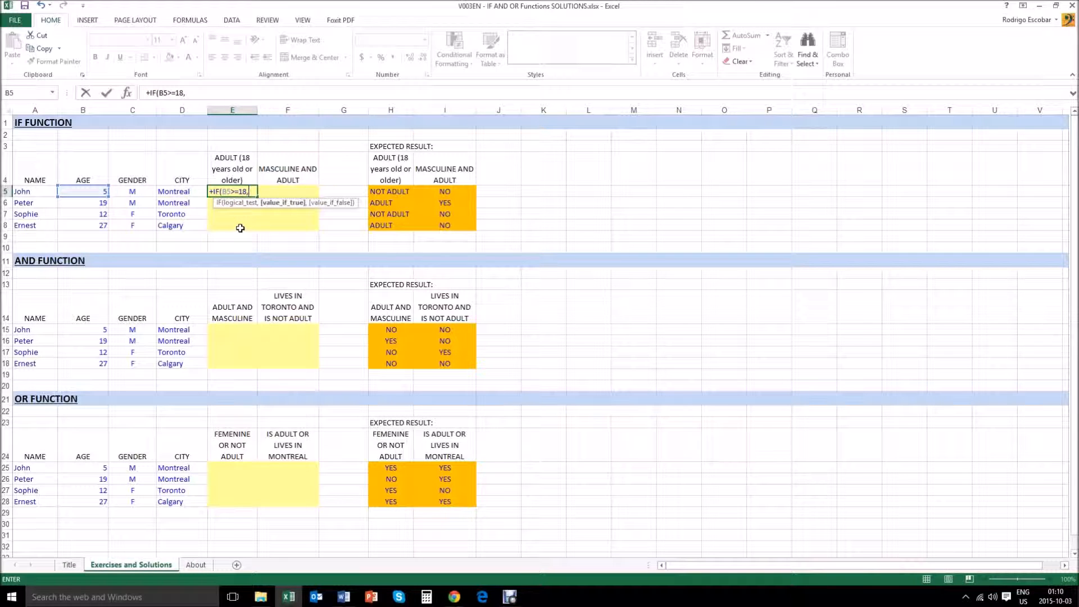
type(",")
type("ADULT\",\"NOT ADULT:")
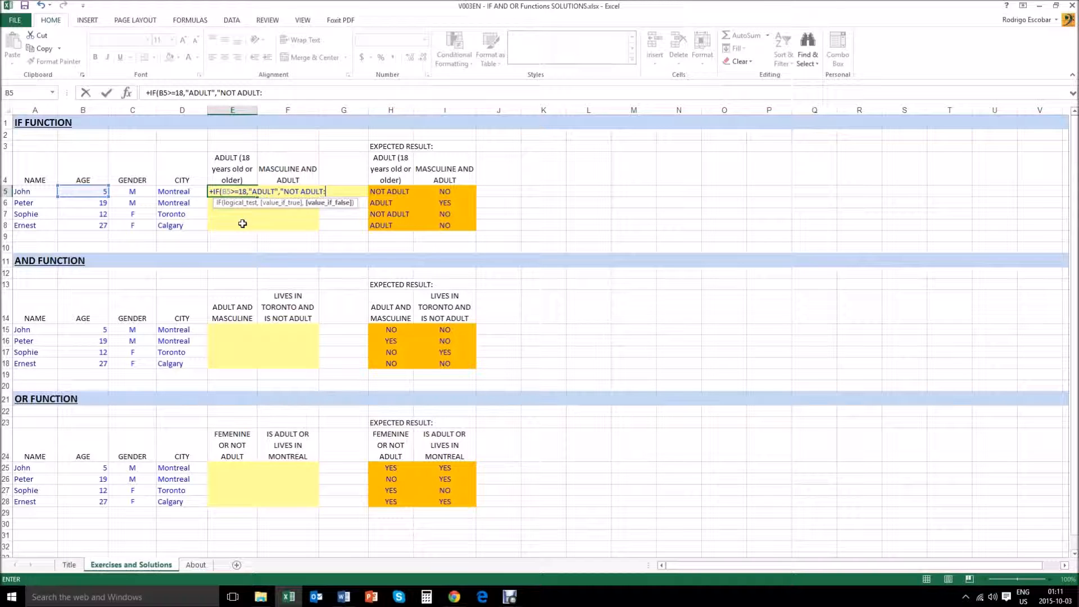
type("\")")
key("Return")
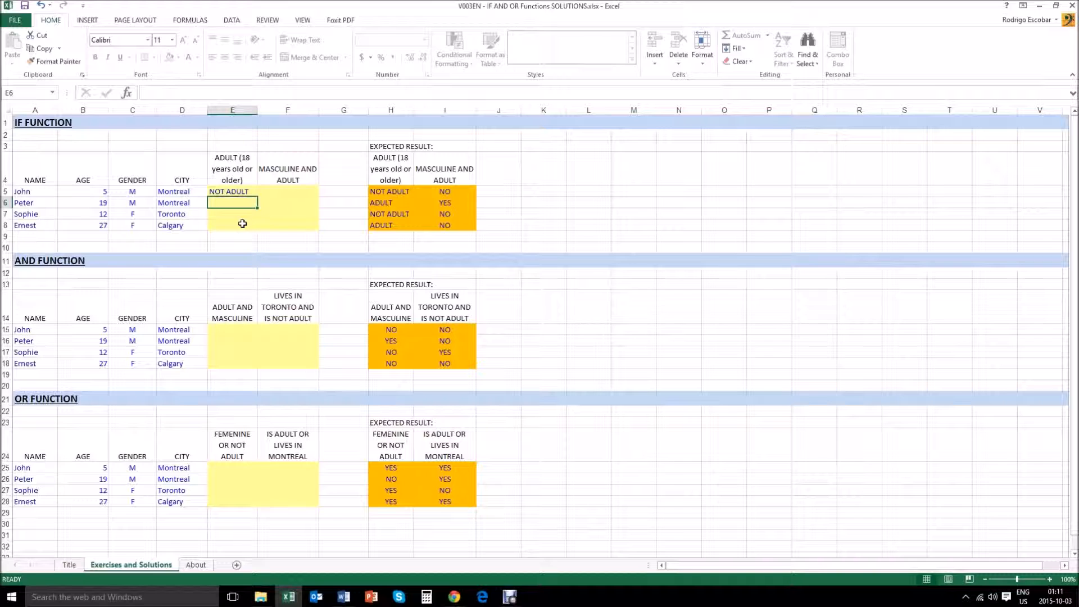
key("Up")
left_click_drag(257, 197, 254, 231)
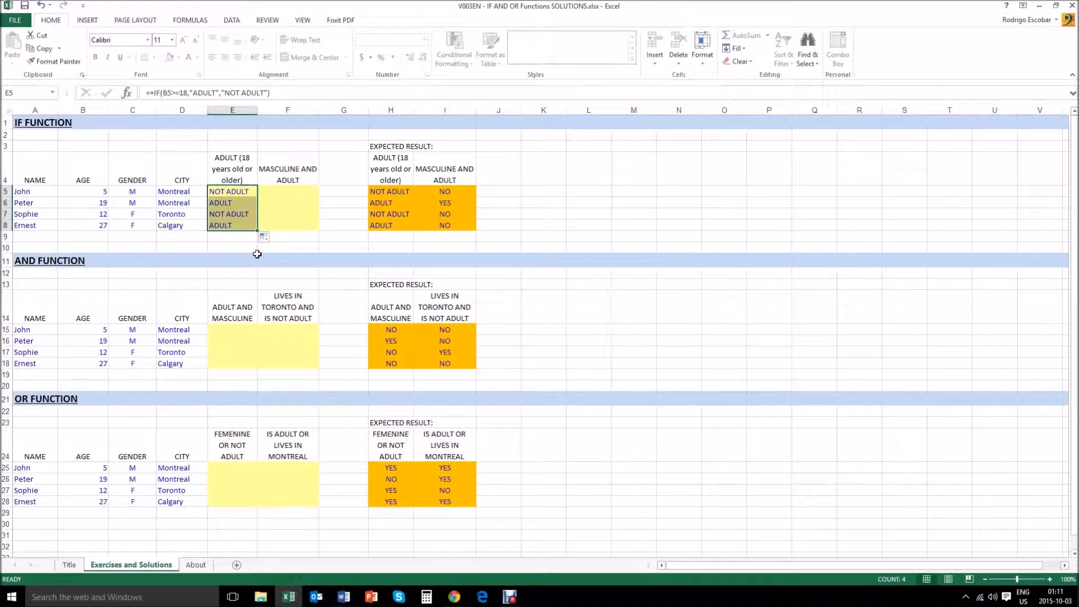
- Check the adult formula's result against the age for each person in rows 5 to 8
key("Left")
key("Left")
key("Left")
key("Left")
key("Right")
key("Right")
key("Right")
key("Right")
key("Left")
key("Left")
key("Left")
key("Left")
key("Down")
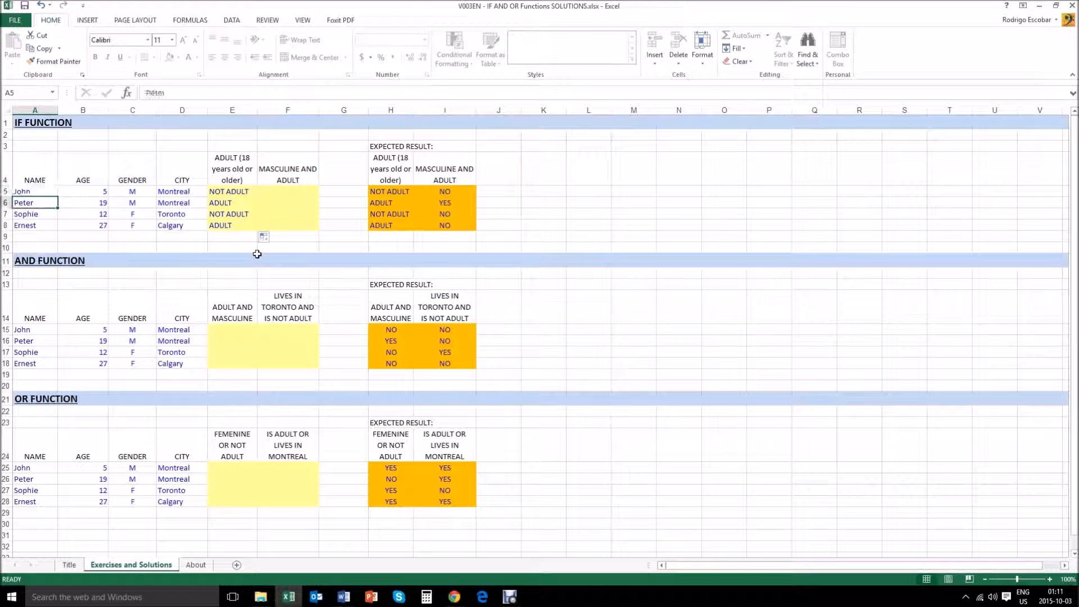
key("Right")
key("Right")
key("Right")
key("Right")
key("Left")
key("Left")
key("Left")
key("Left")
key("Down")
key("Right")
key("Right")
key("Right")
key("Right")
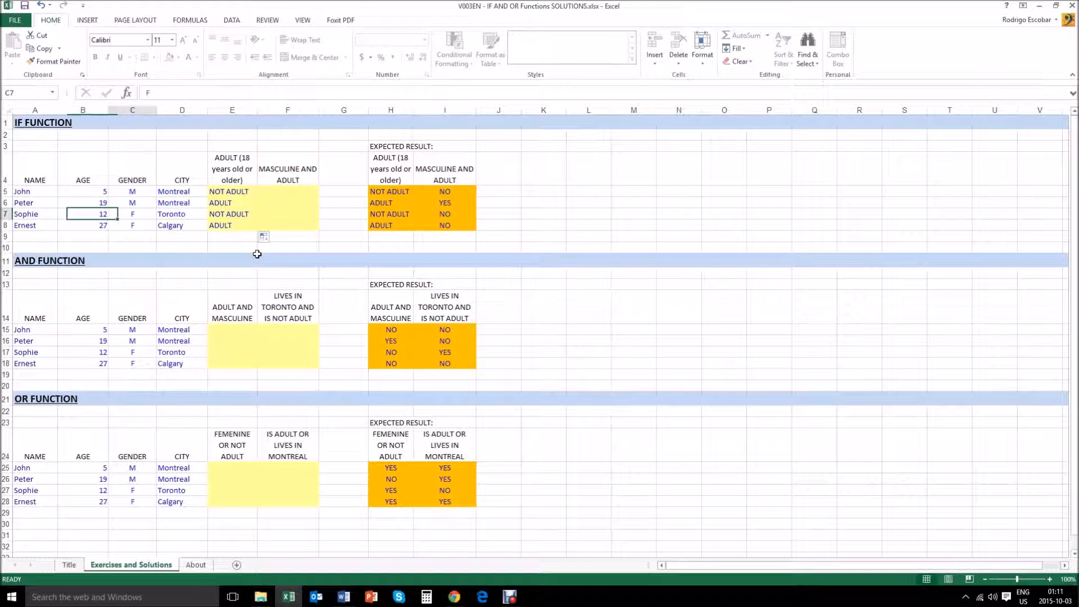
key("Left")
key("Left")
key("Left")
key("Left")
key("Down")
key("Right")
key("Right")
key("Right")
key("Right")
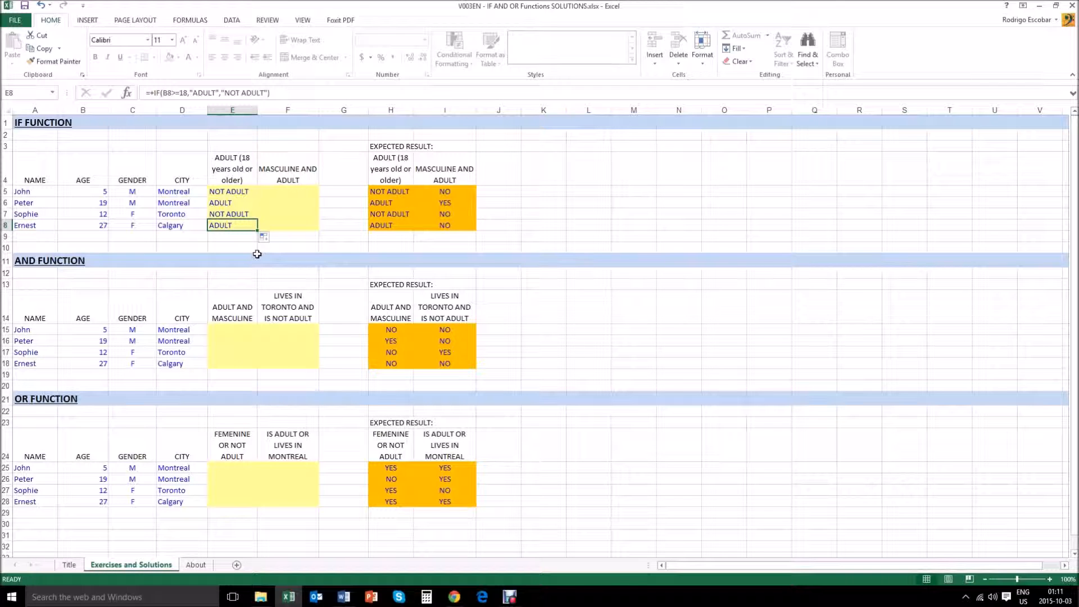
- Compare the adult results in column E with the expected results in H5:H8
key("Right")
key("Right")
key("Right")
key("Up")
key("Up")
key("Up")
key("Down")
key("Down")
key("Down")
key("Left")
key("Left")
key("Left")
key("Left")
key("Left")
key("Left")
key("Left")
key("Up")
key("Up")
key("Up")
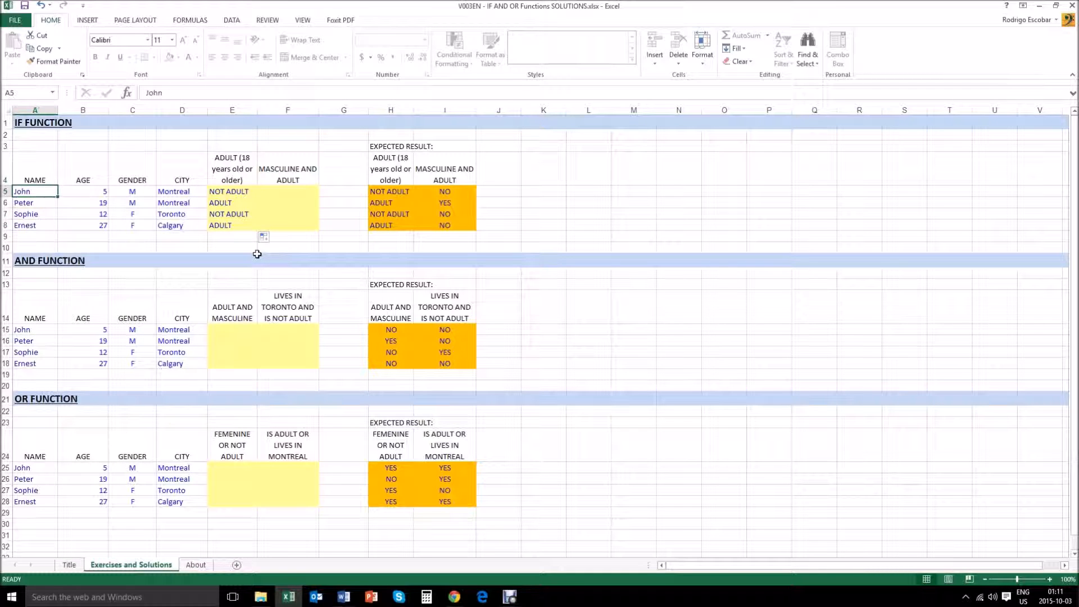
- Start an IF formula in cell F5 with the gender test C5="M" as its condition
key("Right")
key("Right")
key("Right")
key("Right")
key("Right")
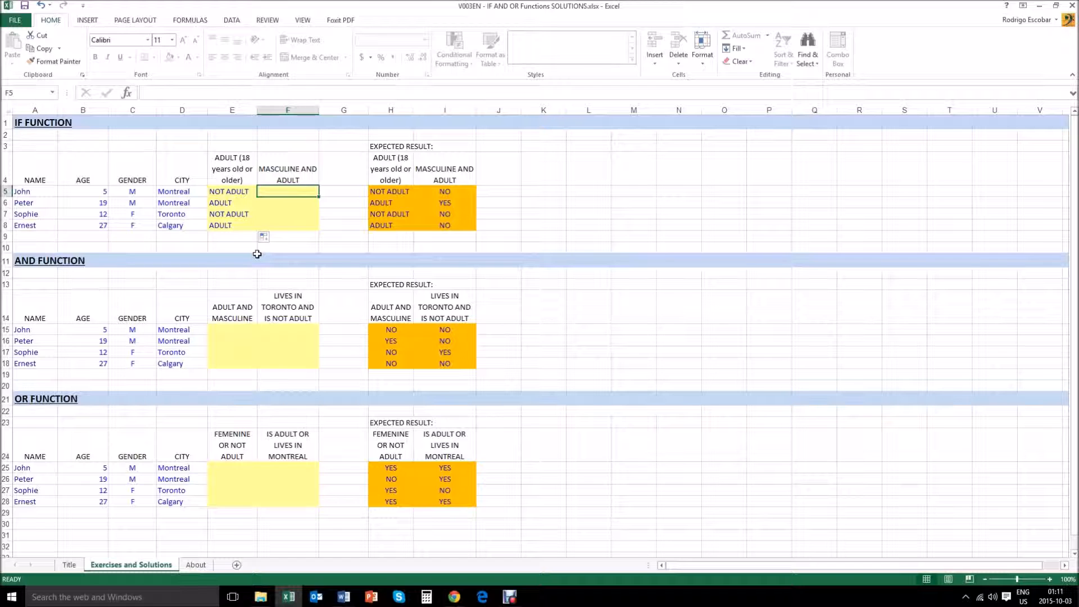
type("+")
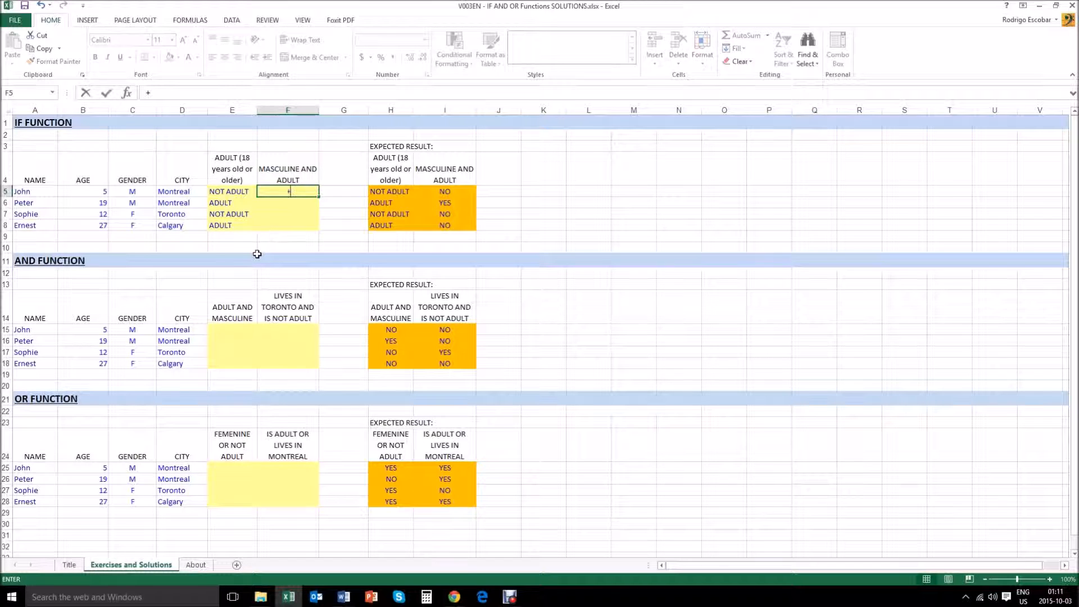
type("IF(")
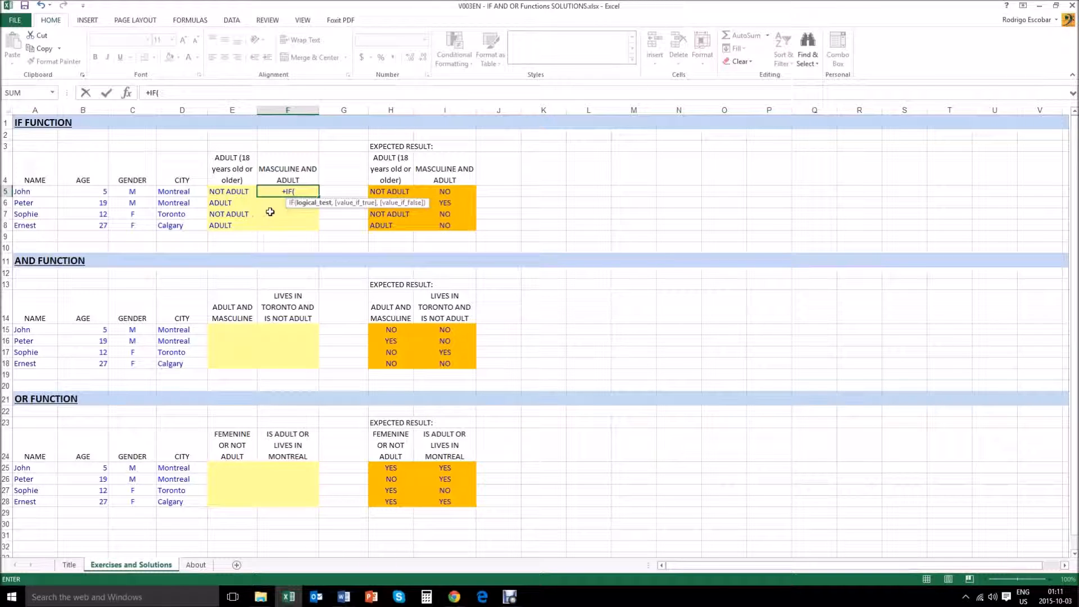
left_click(138, 192)
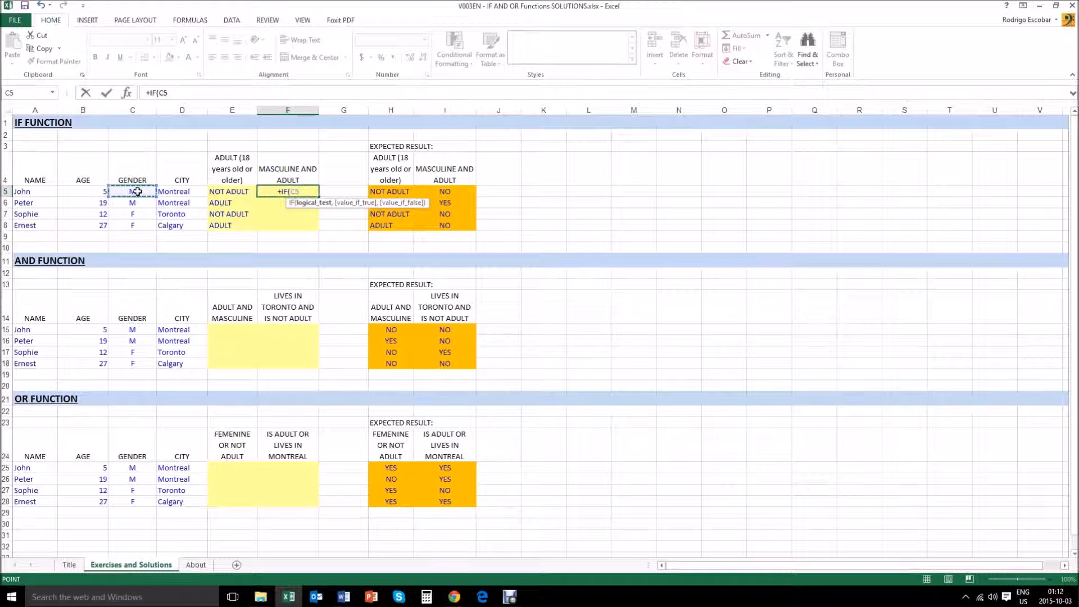
type("=\"")
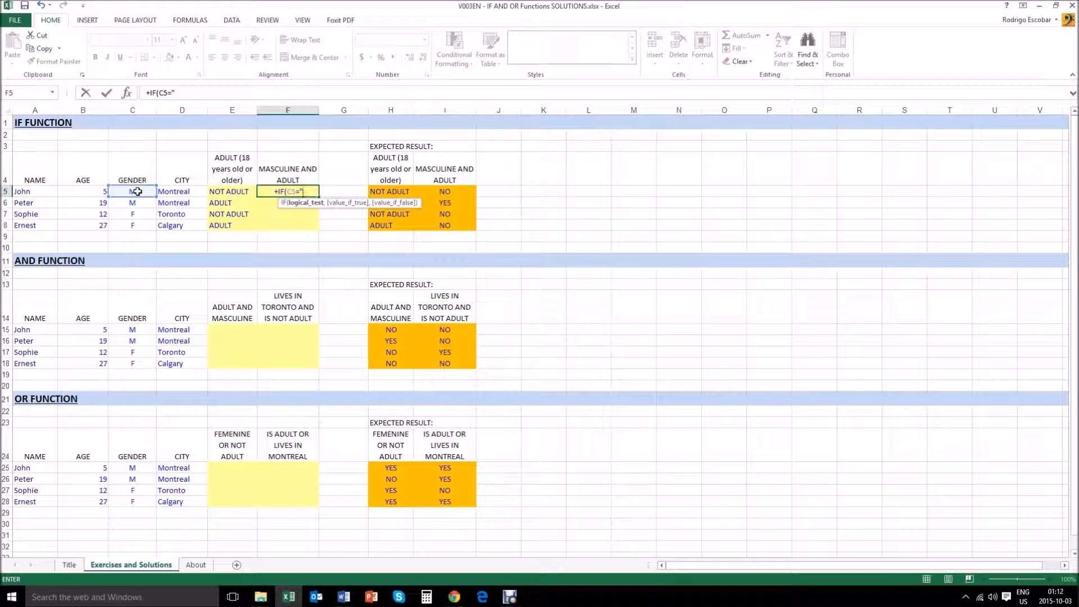
type("M")
type("\"")
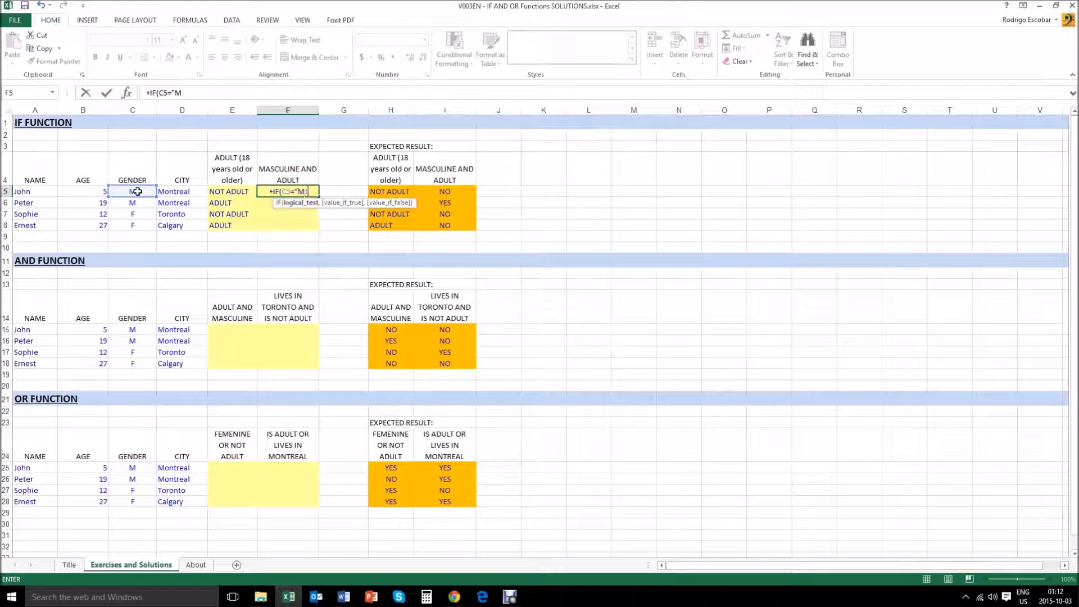
type(",")
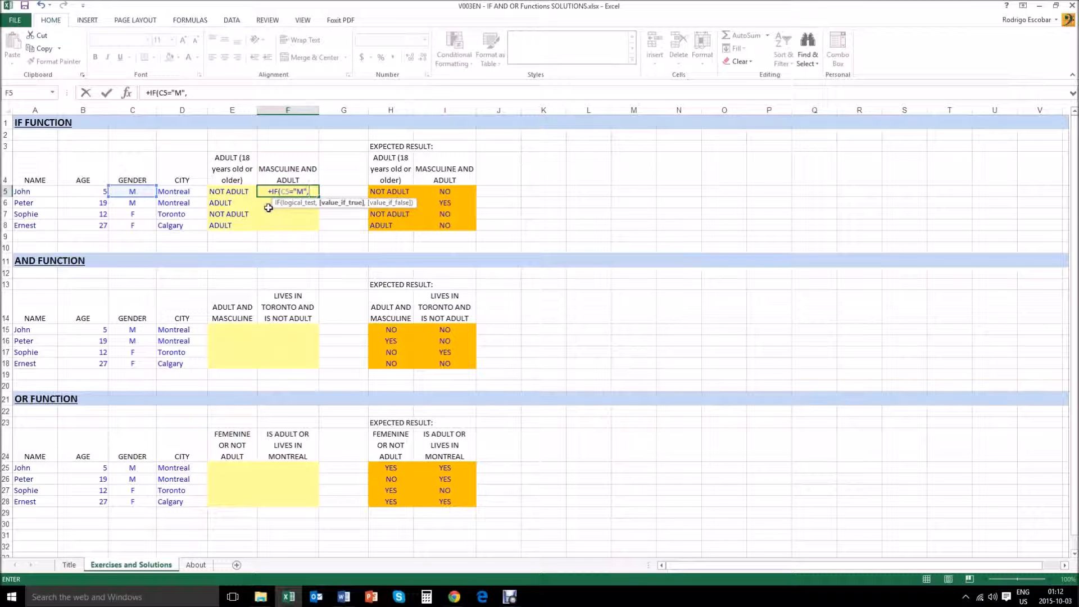
- Nest a second IF as the value if true in the F5 formula, with the age test B5>=18
type("IF")
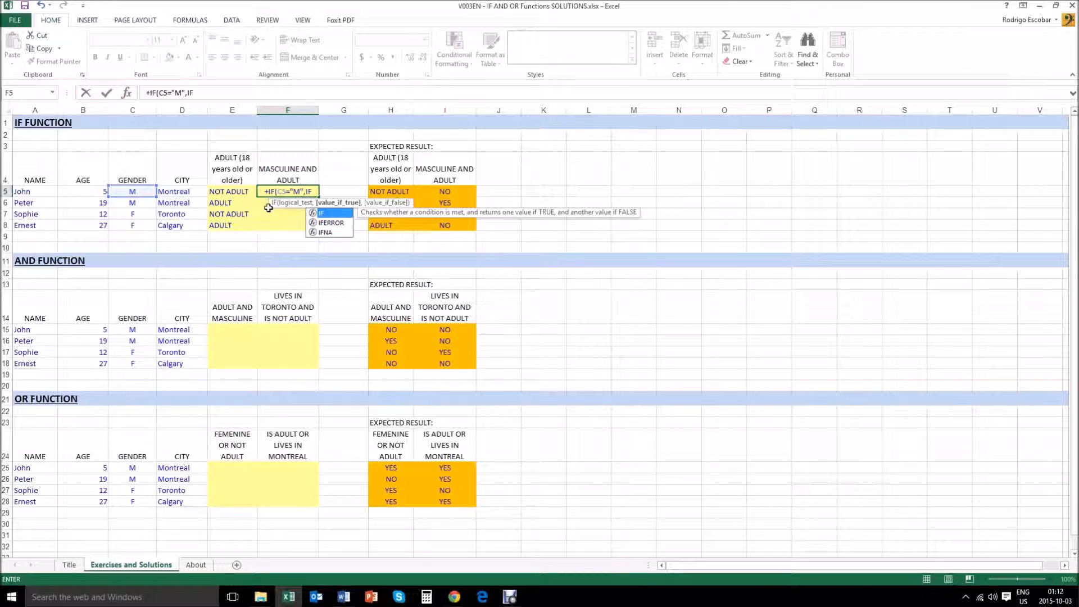
type("(")
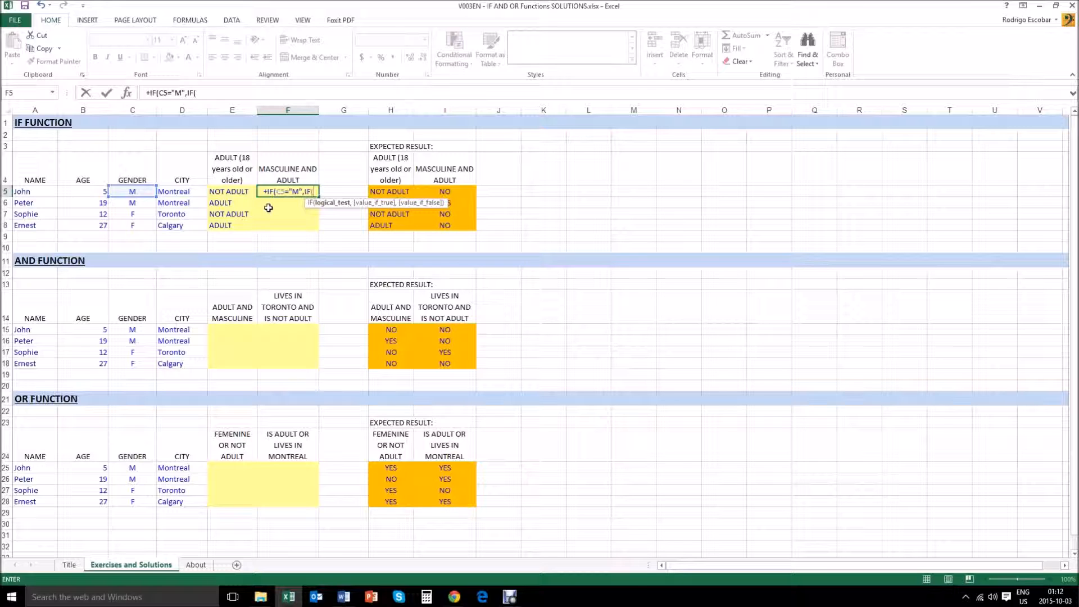
left_click(81, 193)
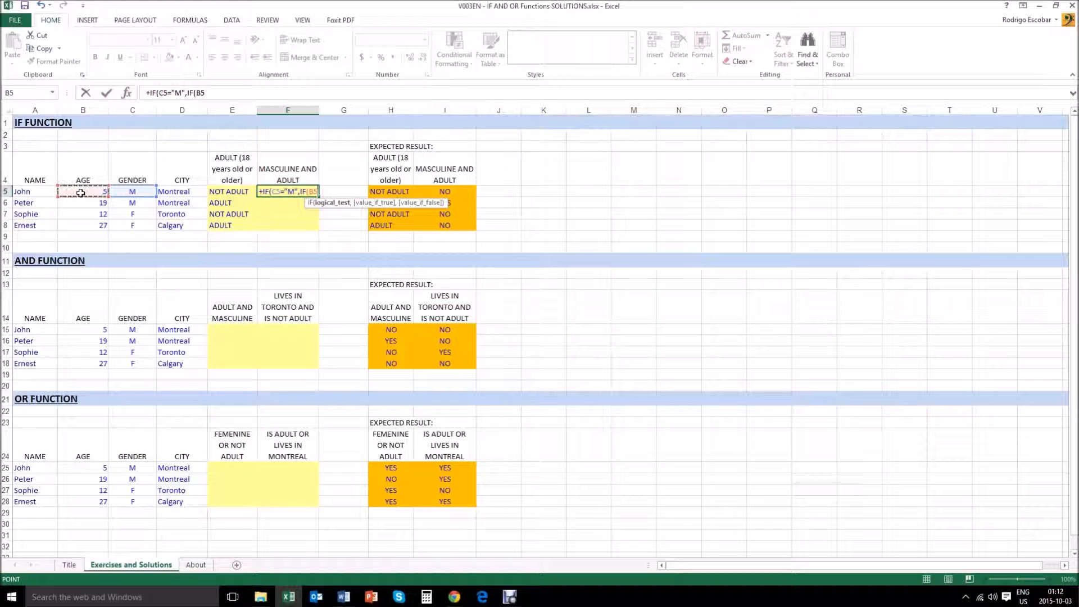
type(">=")
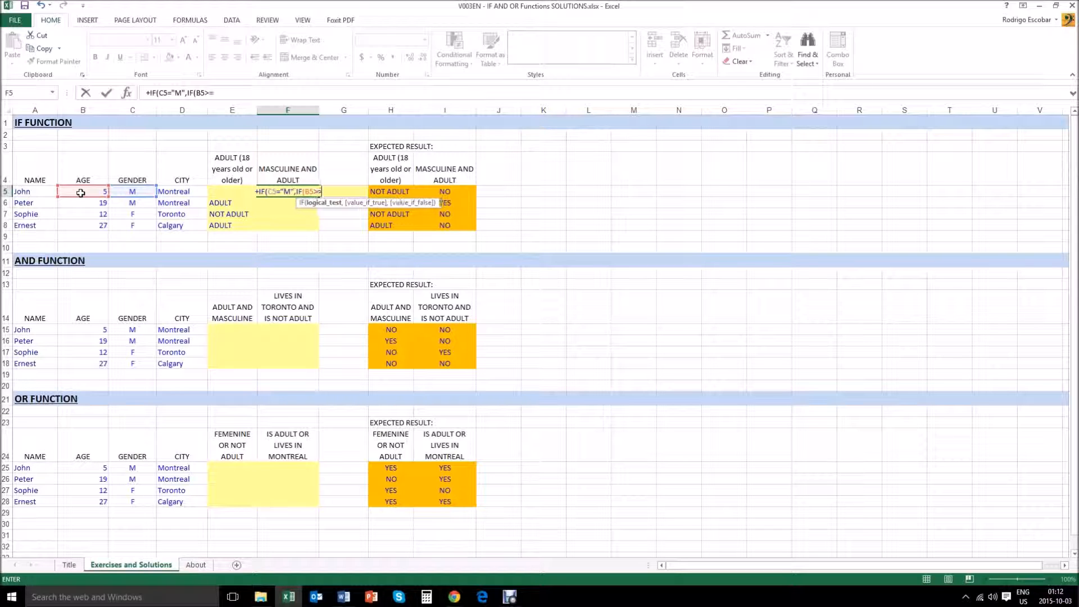
type("18")
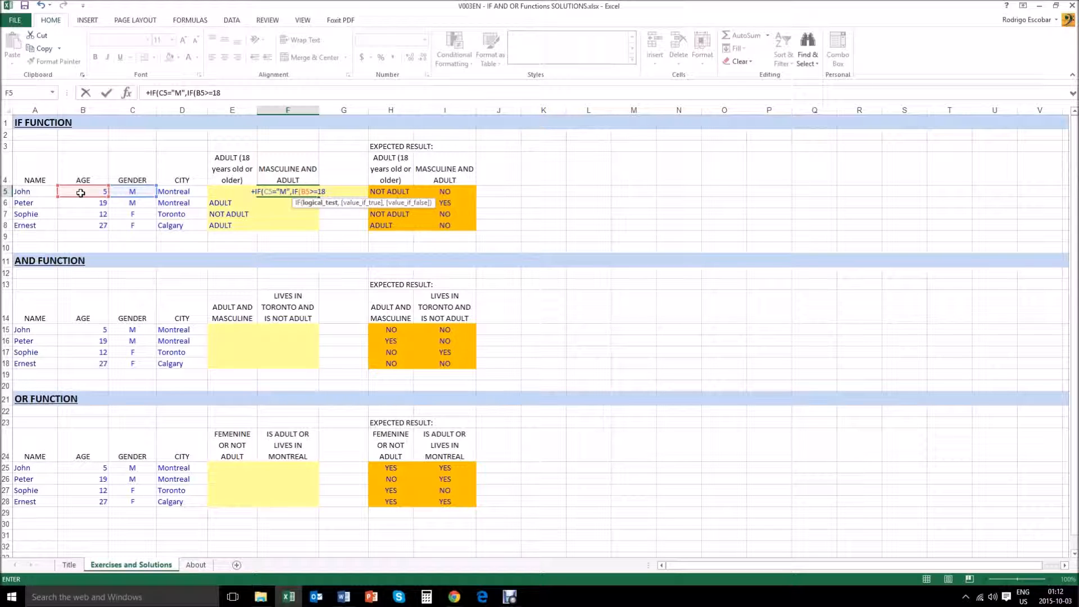
type(",")
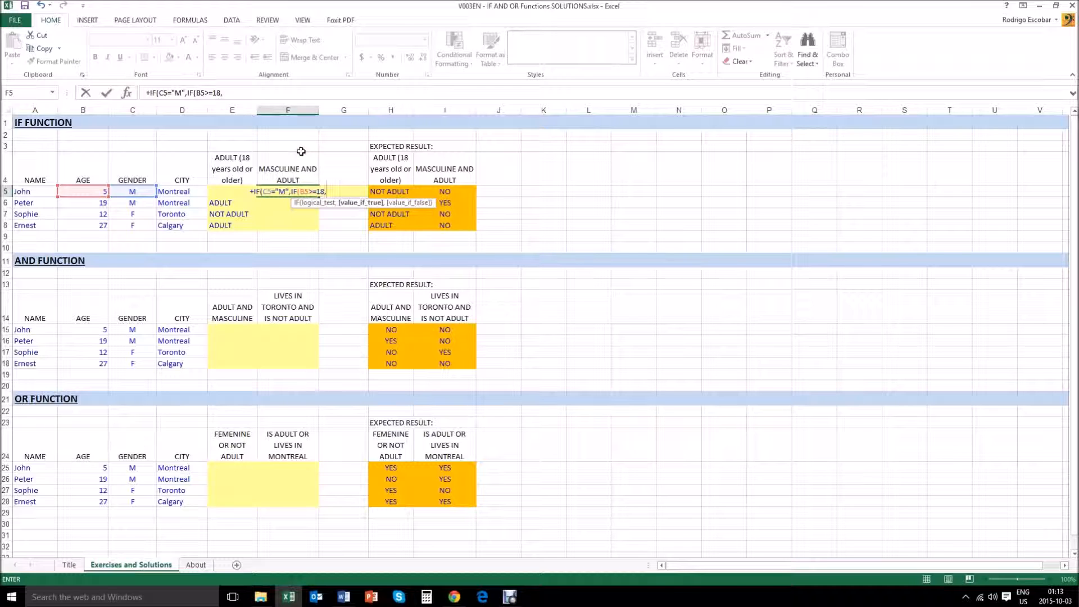
- Give the nested IF in F5 the result "YES" if true and "NO" if false, and close it
type("@")
key("BackSpace")
type("\"YES")
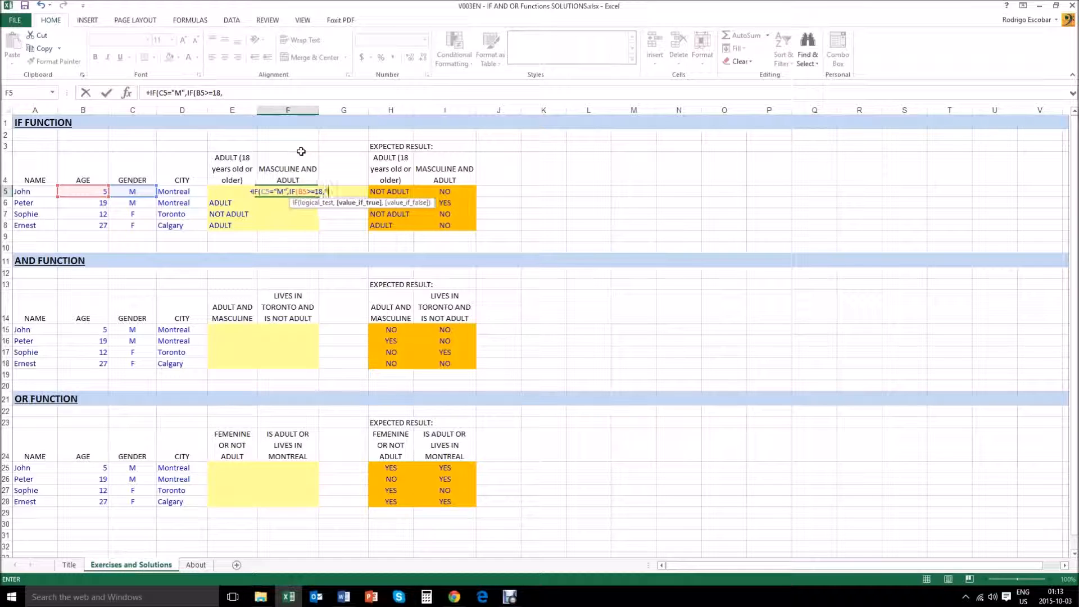
type("\"")
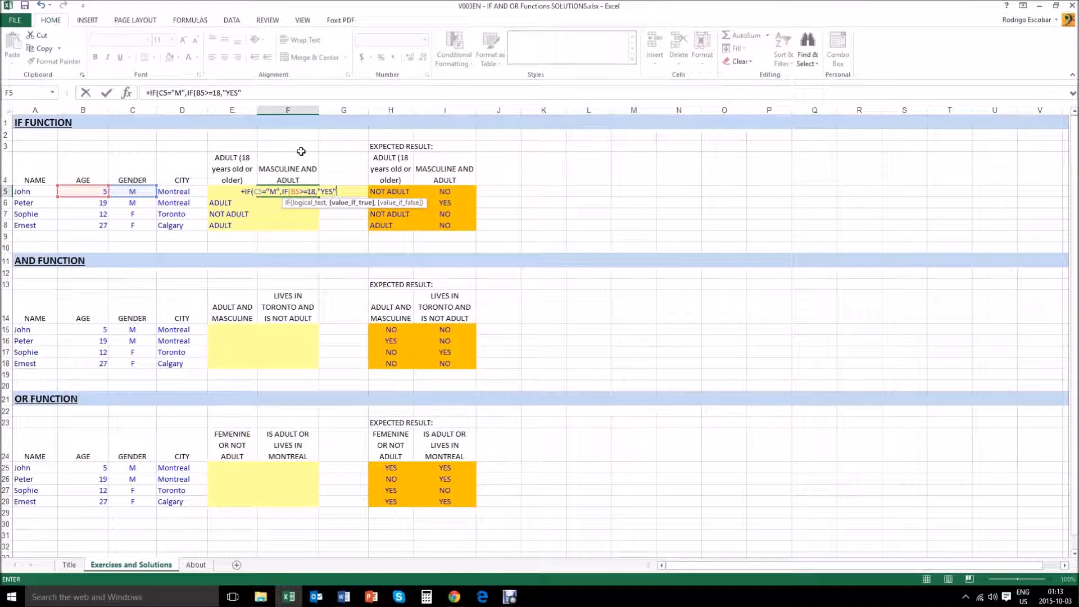
type(",")
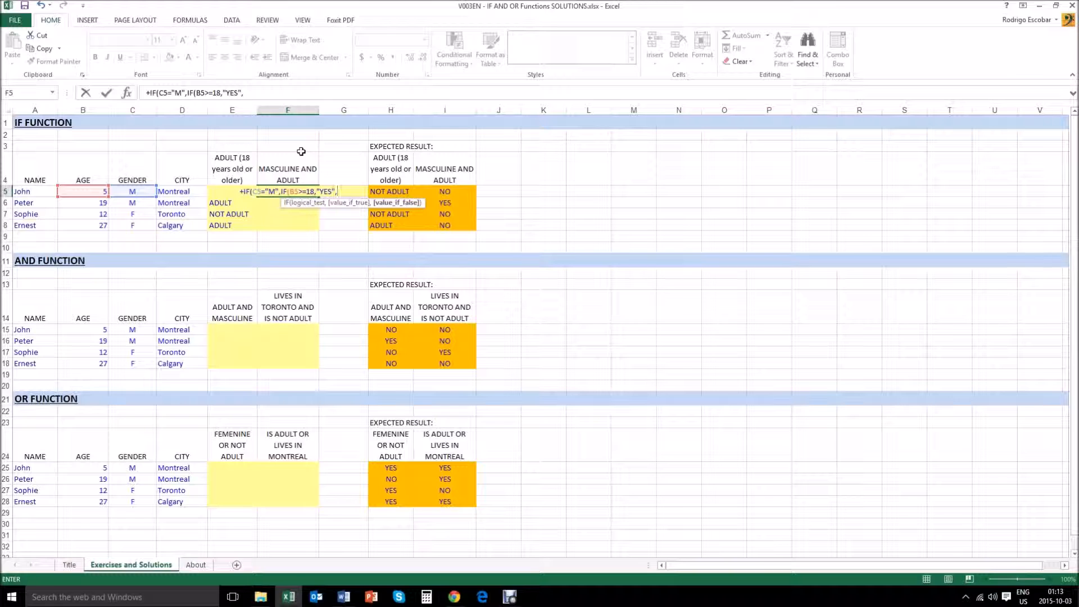
type("\"")
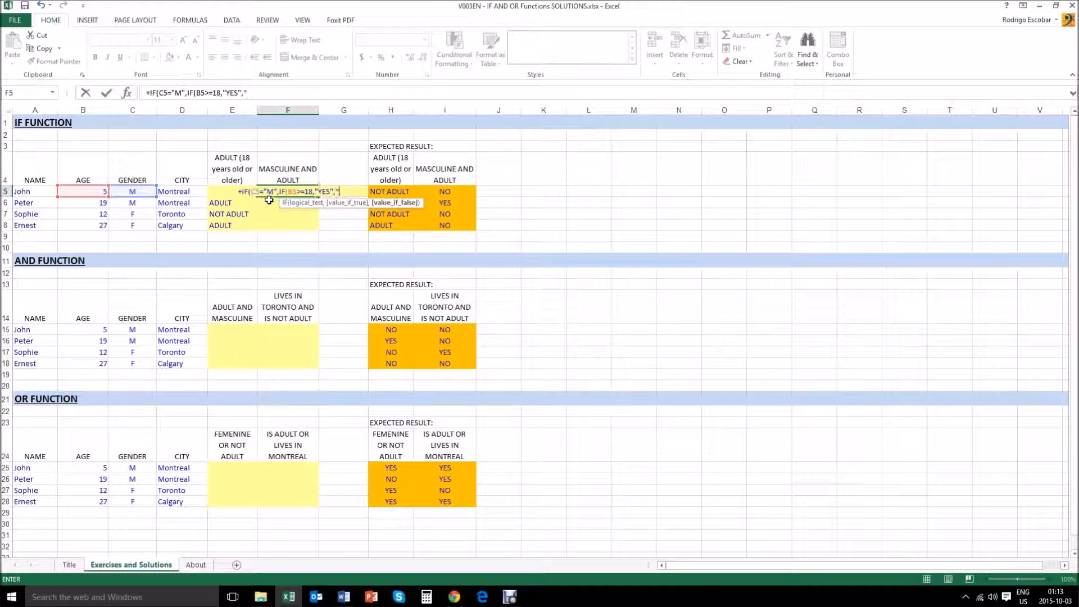
type("NO\"")
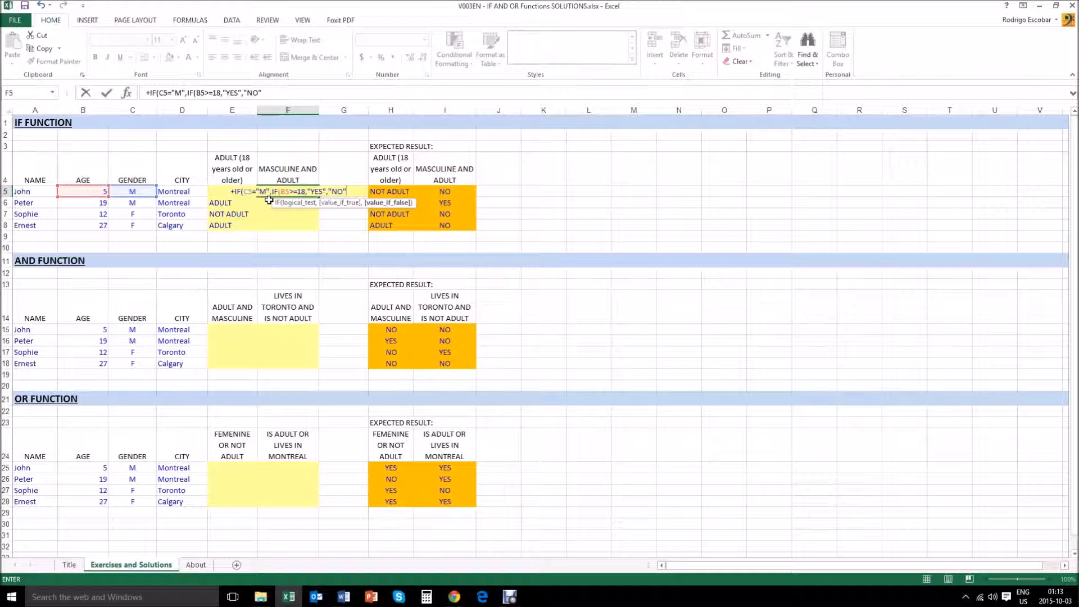
type(")")
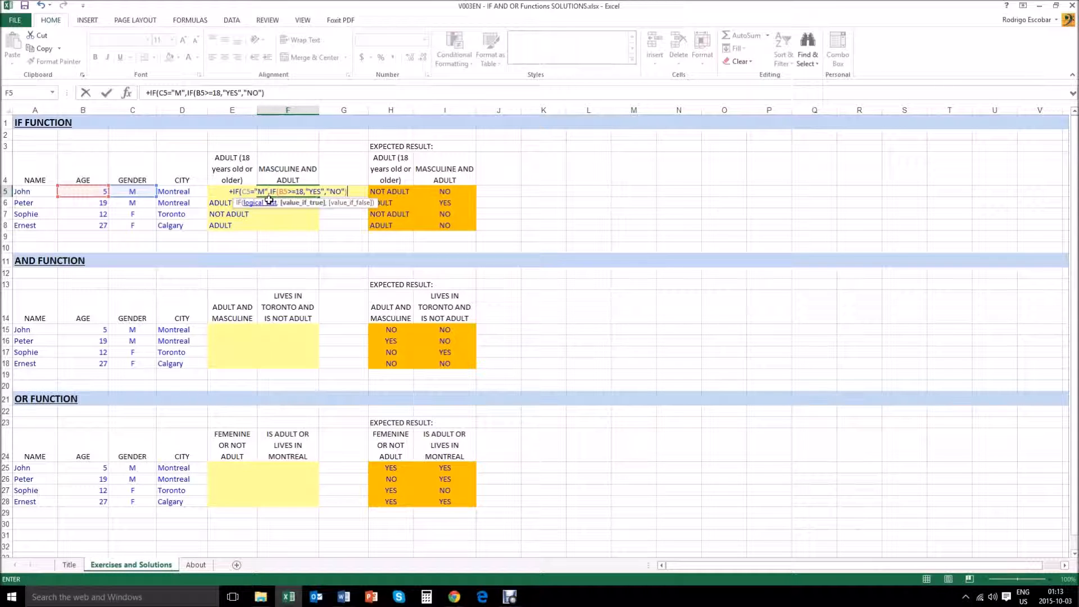
- Complete the outer IF in F5 with "NO" as its value if false and fill the formula down through F8
type(",")
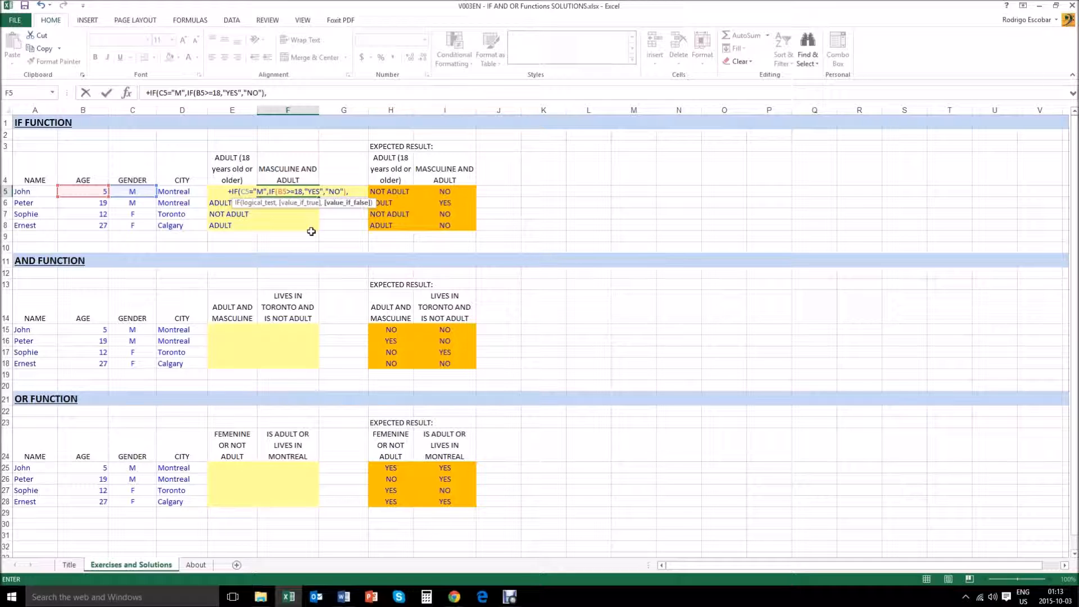
type("\"NO\"")
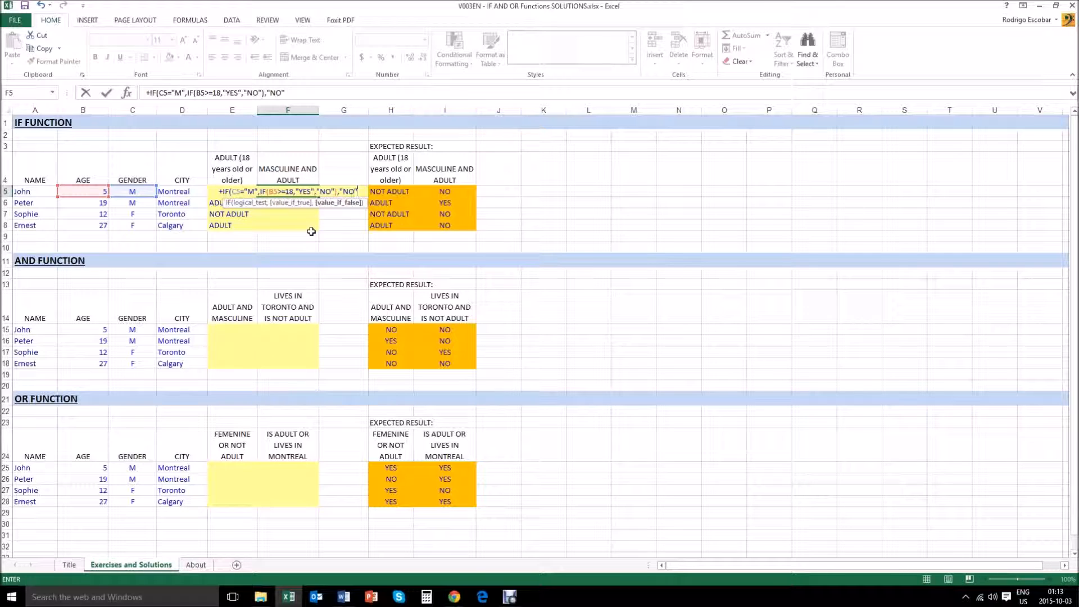
key("Return")
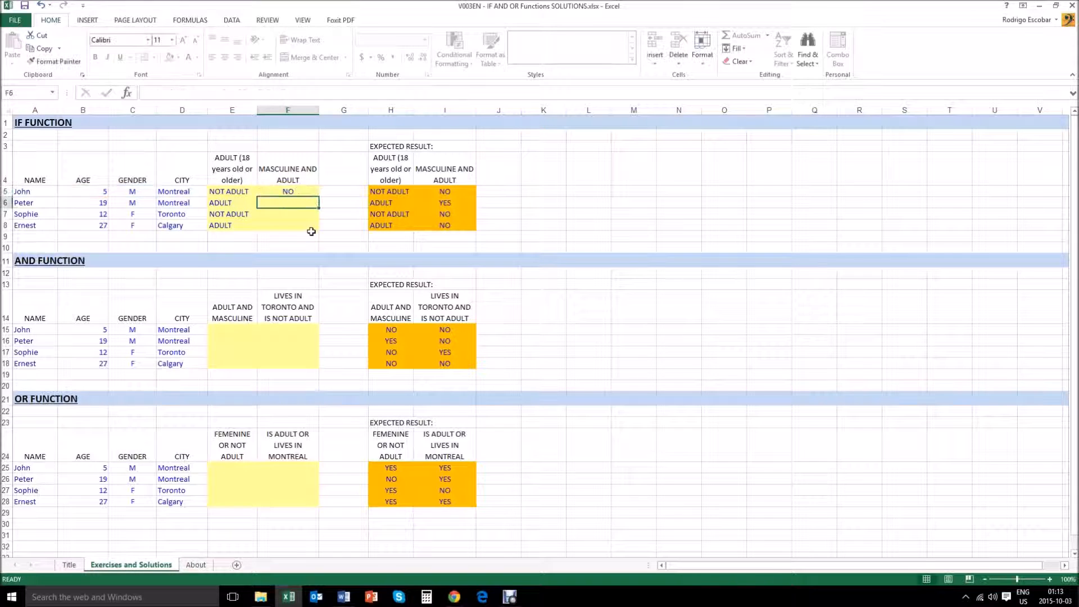
key("Up")
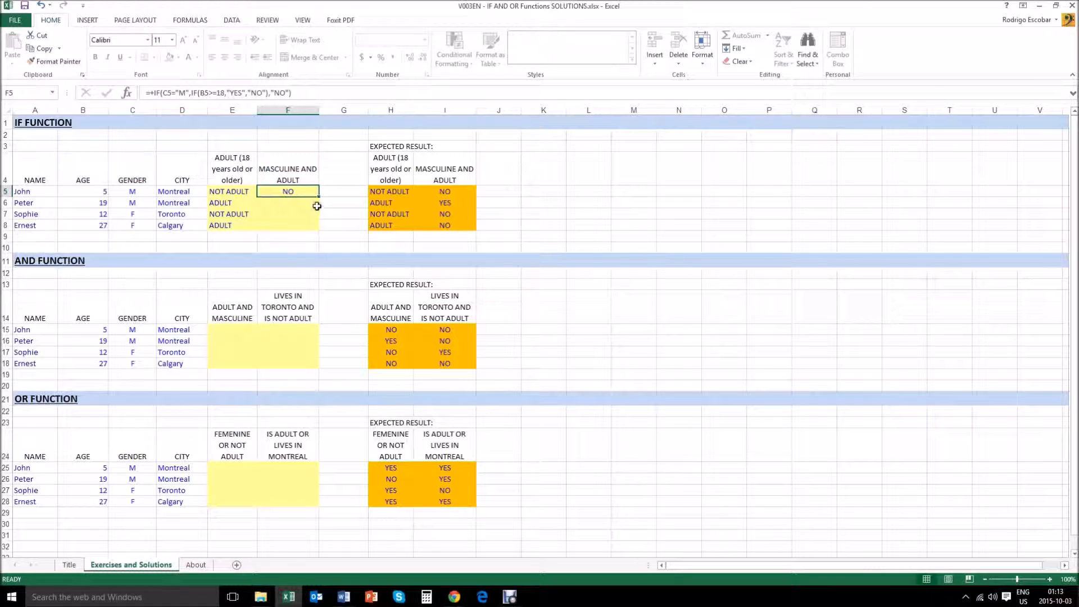
left_click_drag(318, 197, 316, 231)
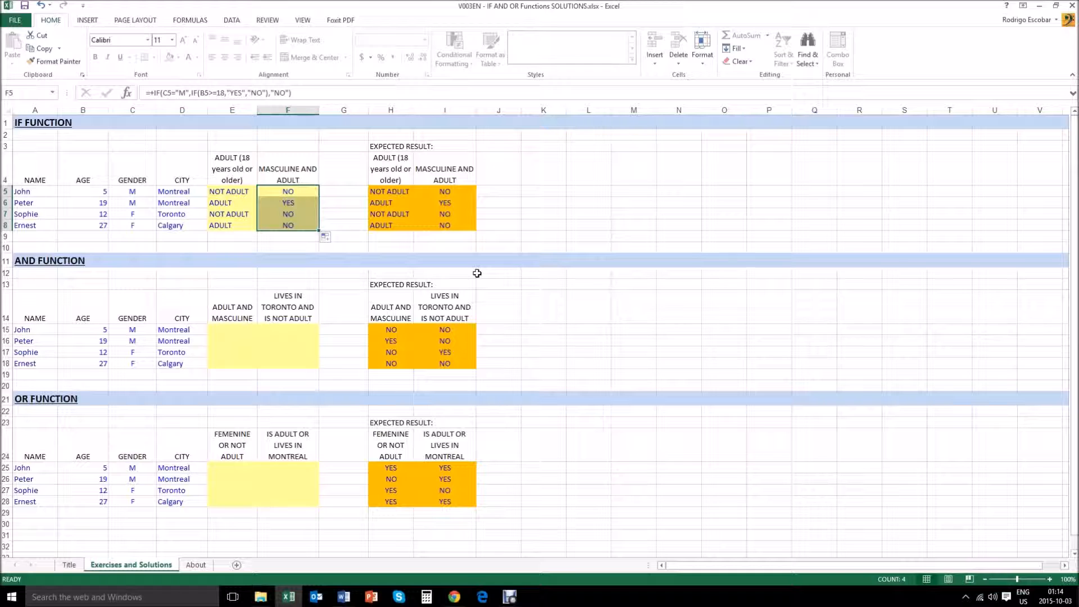
- Check the masculine-and-adult results in column F against gender and age for rows 5 to 7
key("Up")
key("Down")
key("Left")
key("Home")
key("Right")
key("Right")
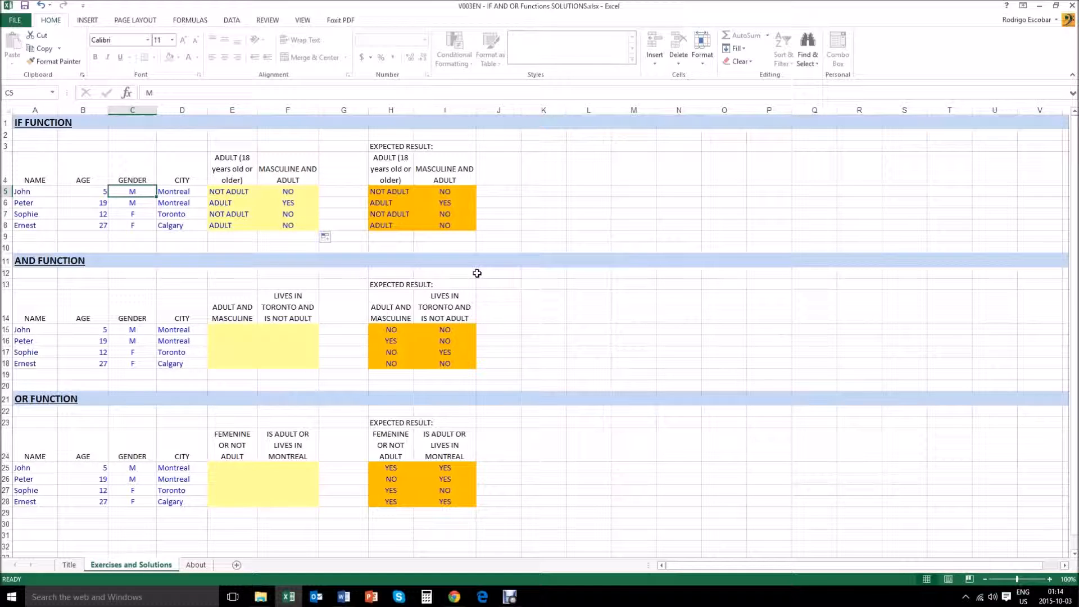
key("Right")
key("Right")
key("Right")
key("Left")
key("Left")
key("Left")
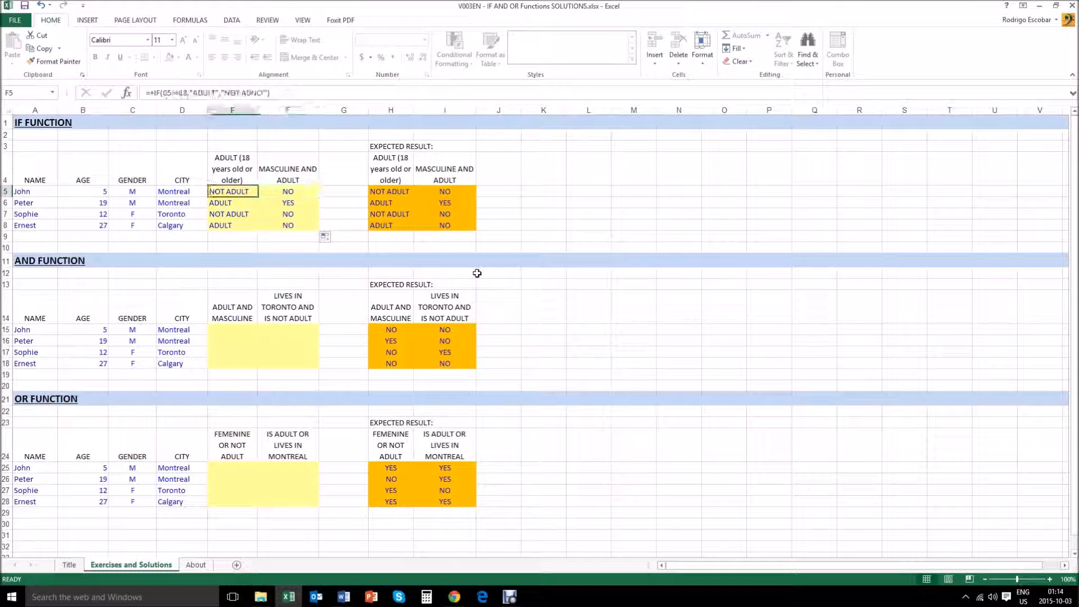
key("Down")
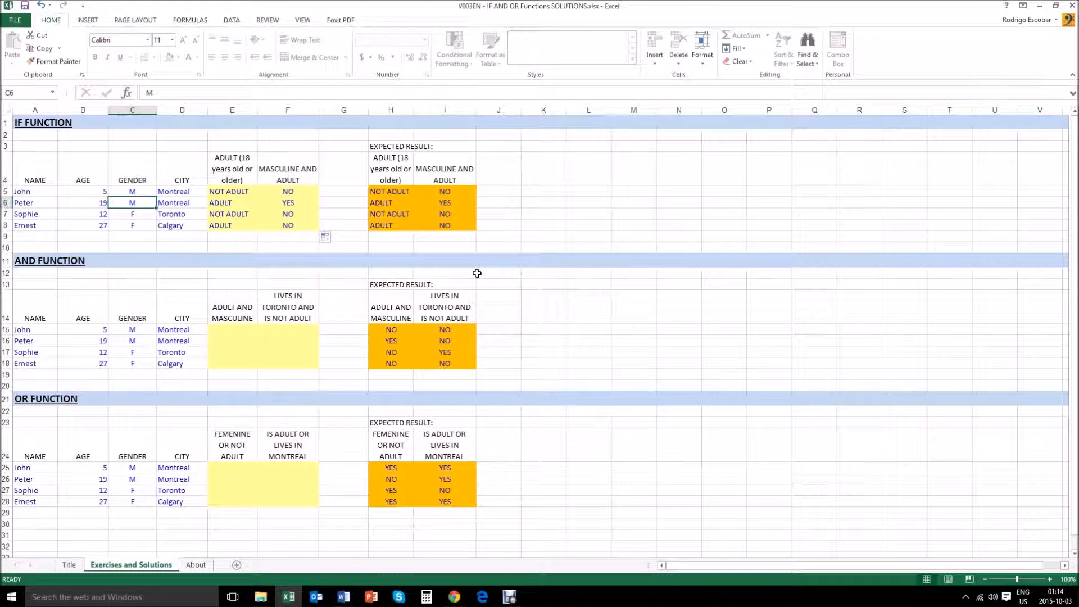
key("Left")
key("Right")
key("Right")
key("Right")
key("Right")
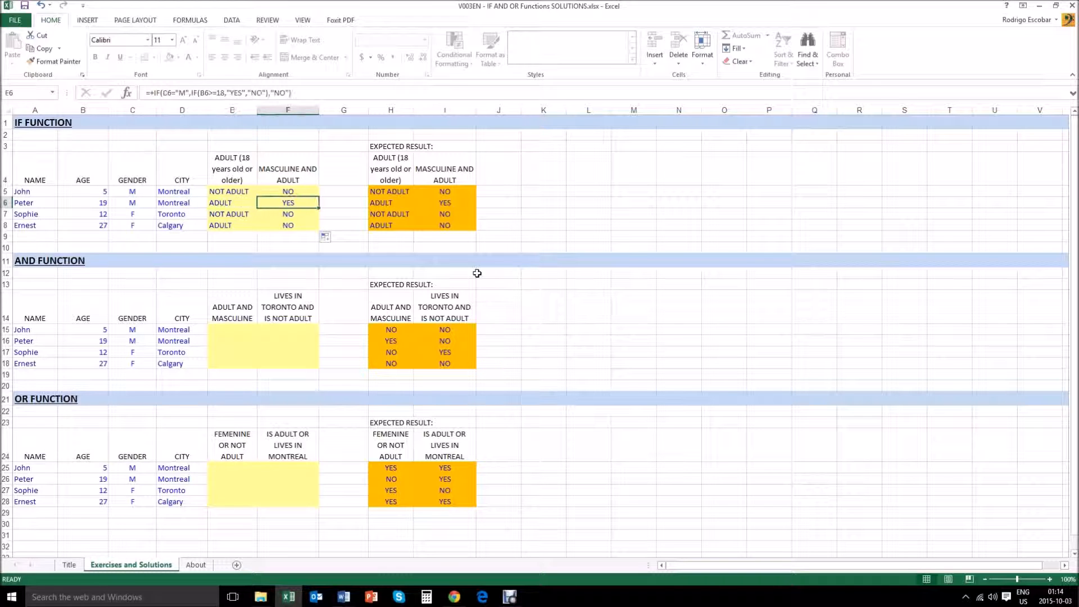
key("Down")
key("Left")
key("Left")
key("Left")
key("Left")
key("Left")
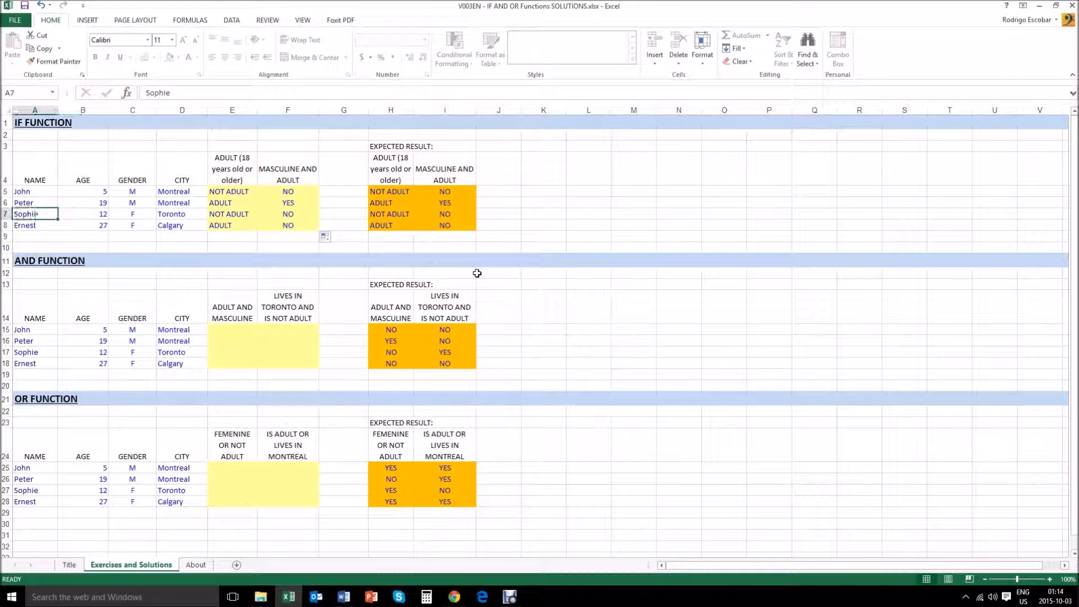
key("Right")
key("Right")
key("Right")
key("Right")
key("Right")
key("Down")
key("Up")
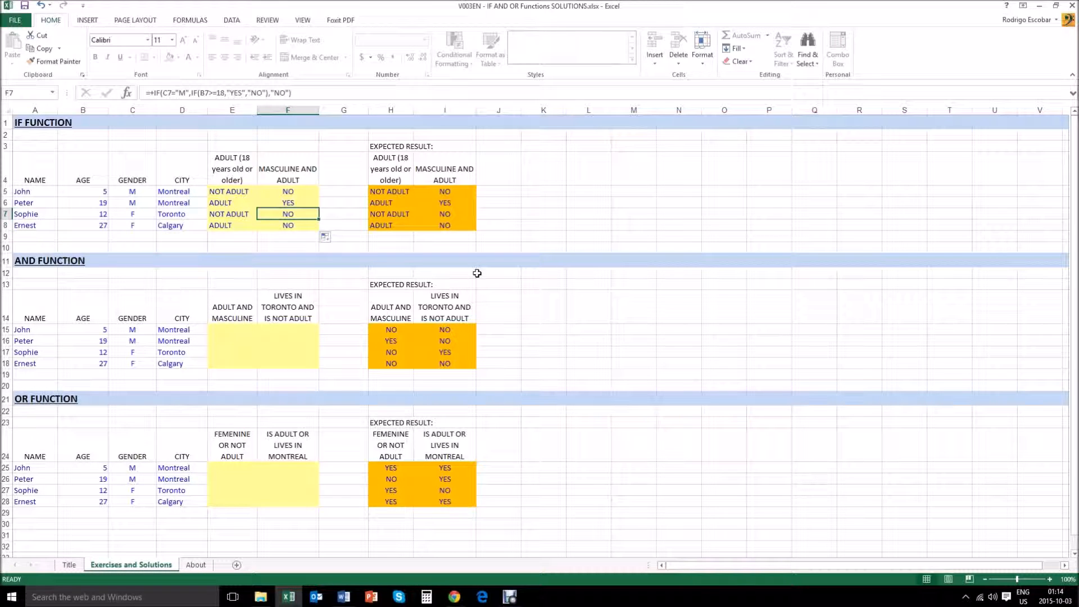
- Look over the AND FUNCTION table, from its name column across to the ADULT AND MASCULINE column
key("Down")
key("Down")
key("Down")
key("Down")
key("Down")
key("Down")
key("Down")
key("Down")
key("Down")
key("Down")
key("Down")
key("Down")
key("Left")
key("Left")
key("Left")
key("Left")
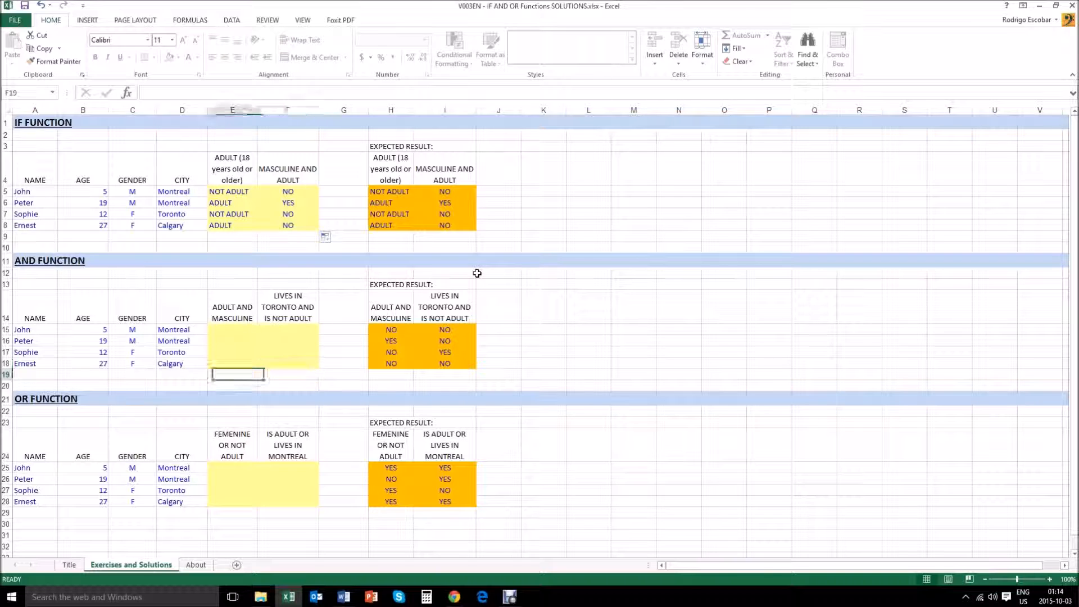
key("Left")
key("Up")
key("Up")
key("Up")
key("Up")
key("Up")
key("Up")
key("Down")
key("Down")
key("Right")
key("Right")
key("Right")
key("Right")
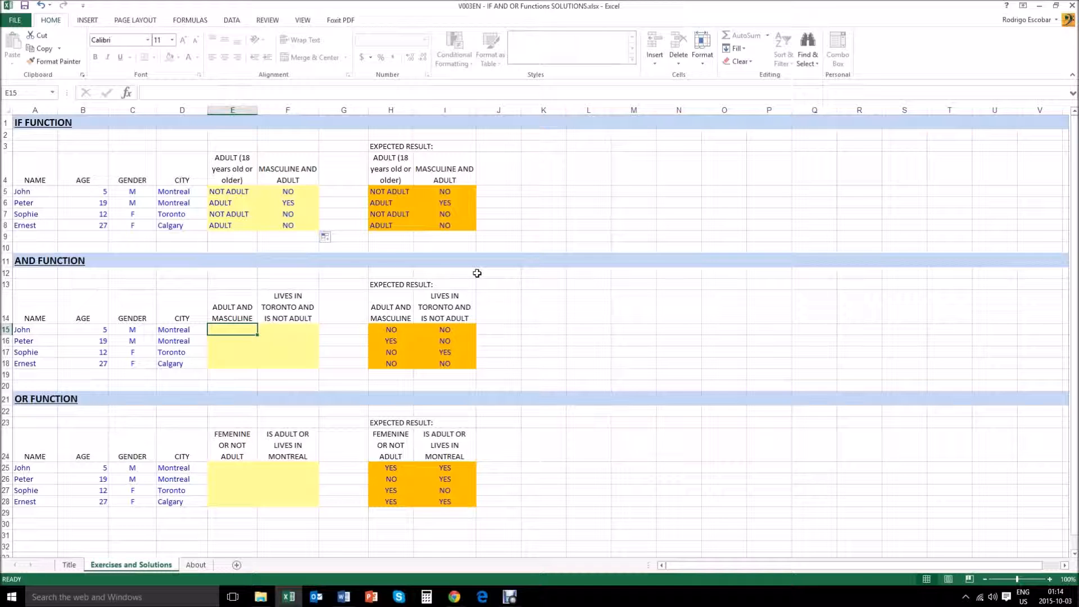
- Review the nested IF formulas in F5:F8 of the IF FUNCTION table
key("Up")
key("Up")
key("Up")
key("Up")
key("Up")
key("Up")
key("Up")
key("Right")
key("Up")
key("Up")
key("Up")
key("Left")
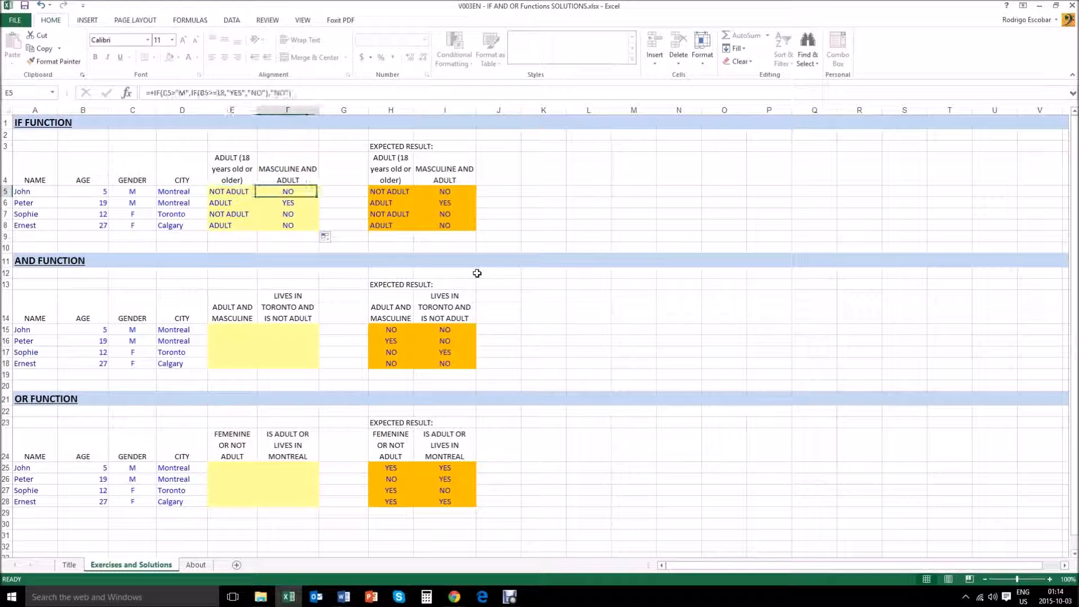
key("Down")
key("Down")
key("Down")
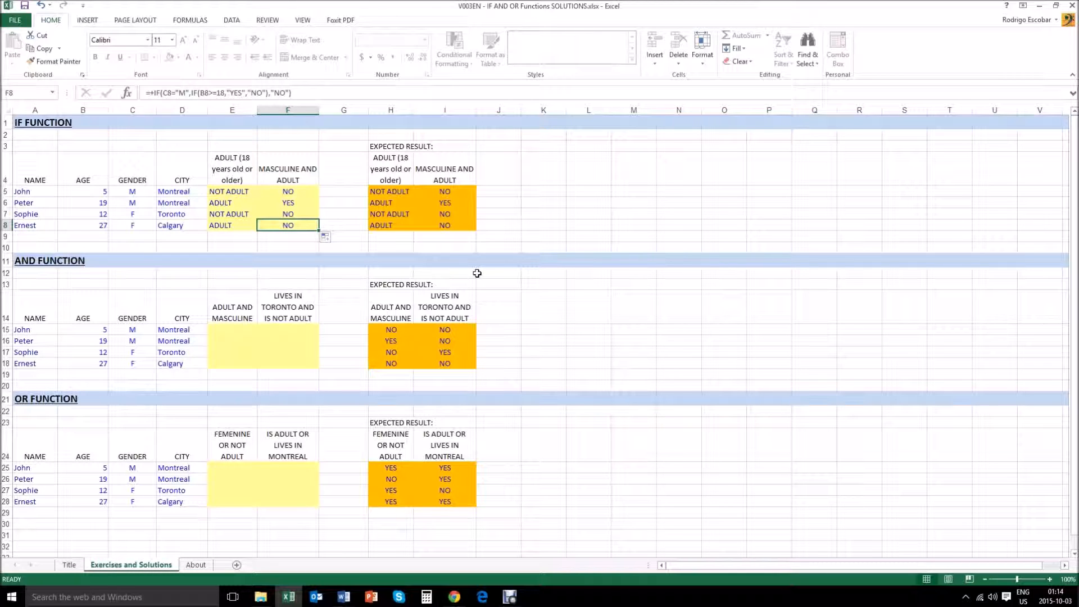
- Start an IF formula in E15 of the AND FUNCTION table with a nested AND as its logical test
key("Down")
key("Down")
key("Down")
key("Down")
key("Down")
key("Down")
key("Down")
key("Down")
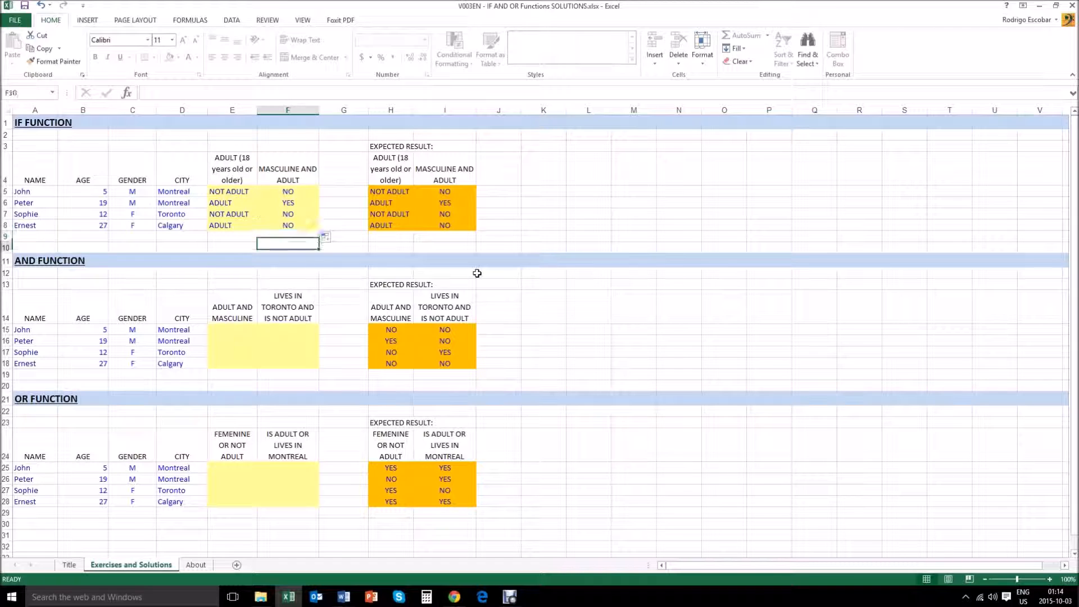
key("Left")
key("Left")
key("Left")
key("Left")
key("Left")
key("Up")
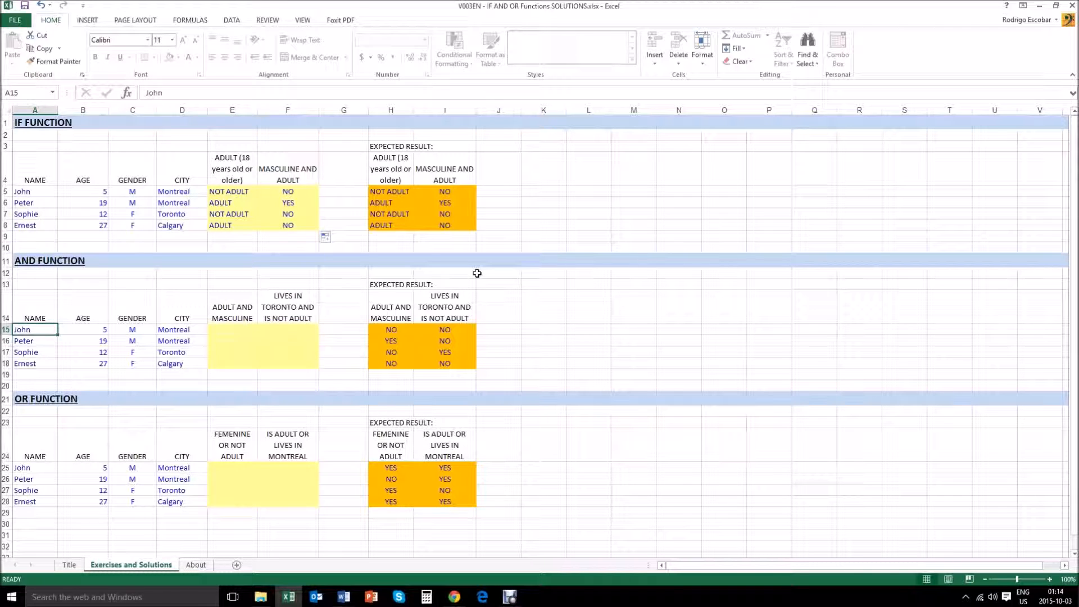
key("Right")
key("Right")
key("Right")
key("Right")
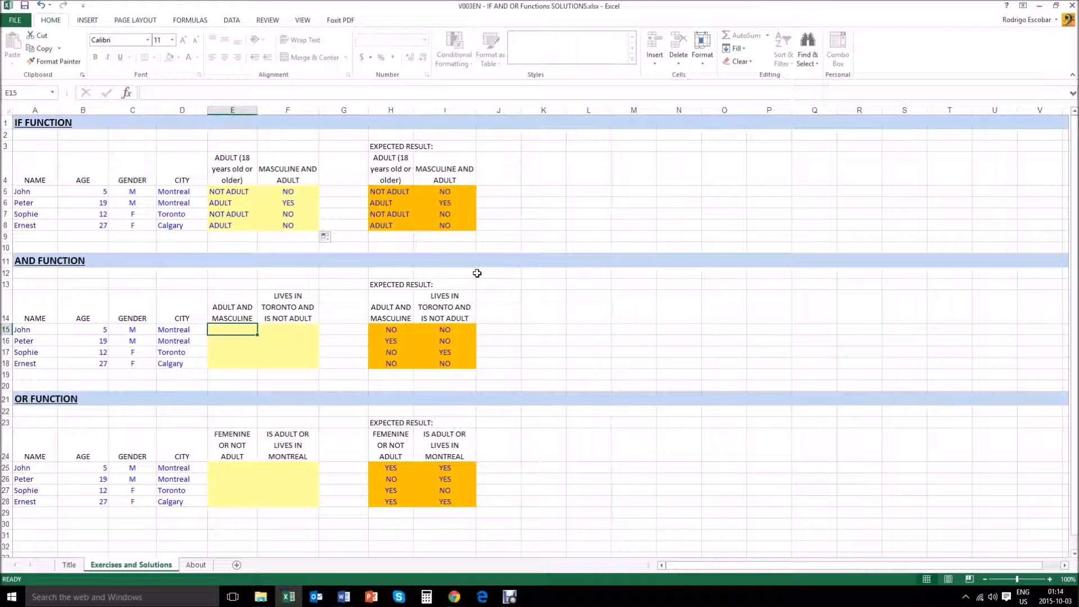
type("+")
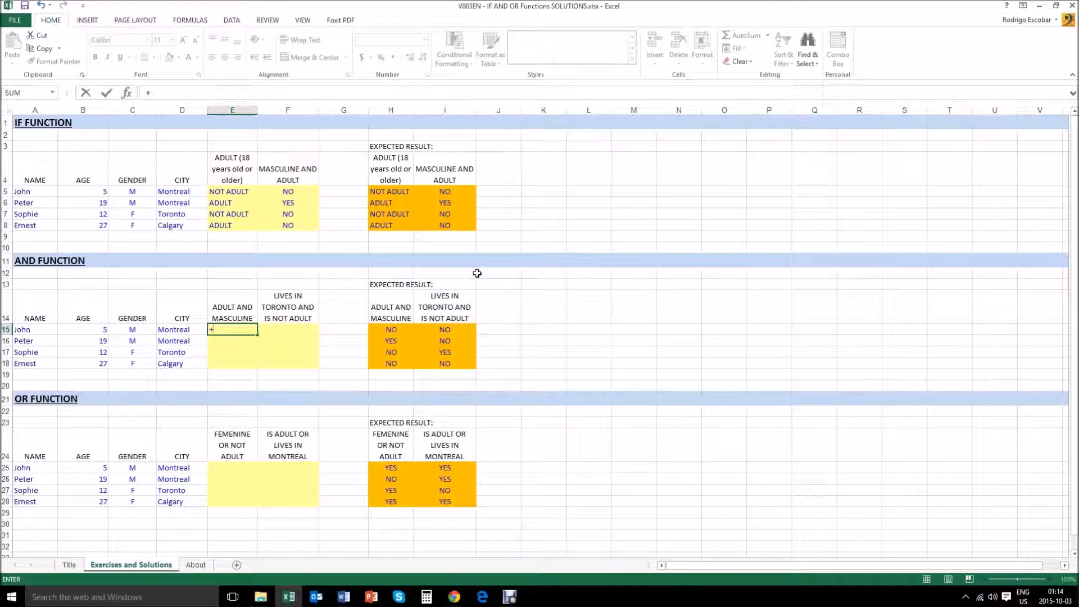
type("IF")
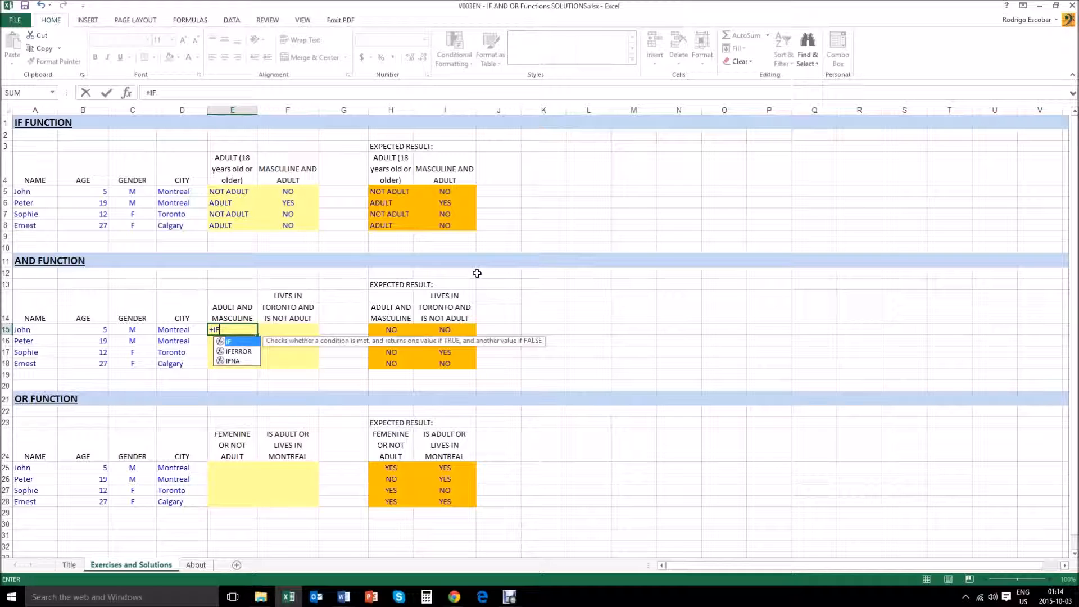
type("(")
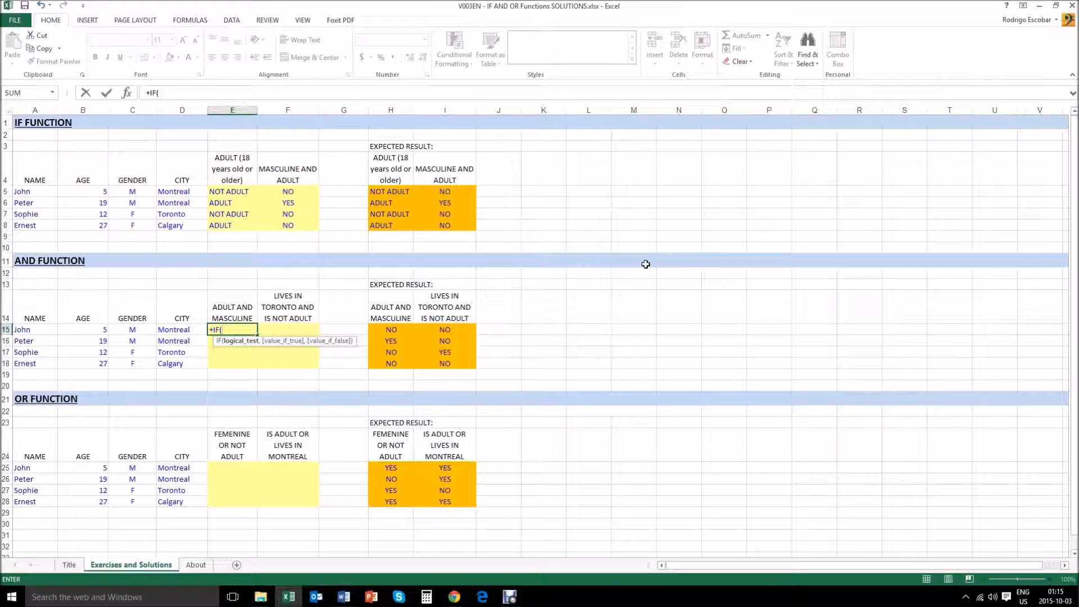
type("AND")
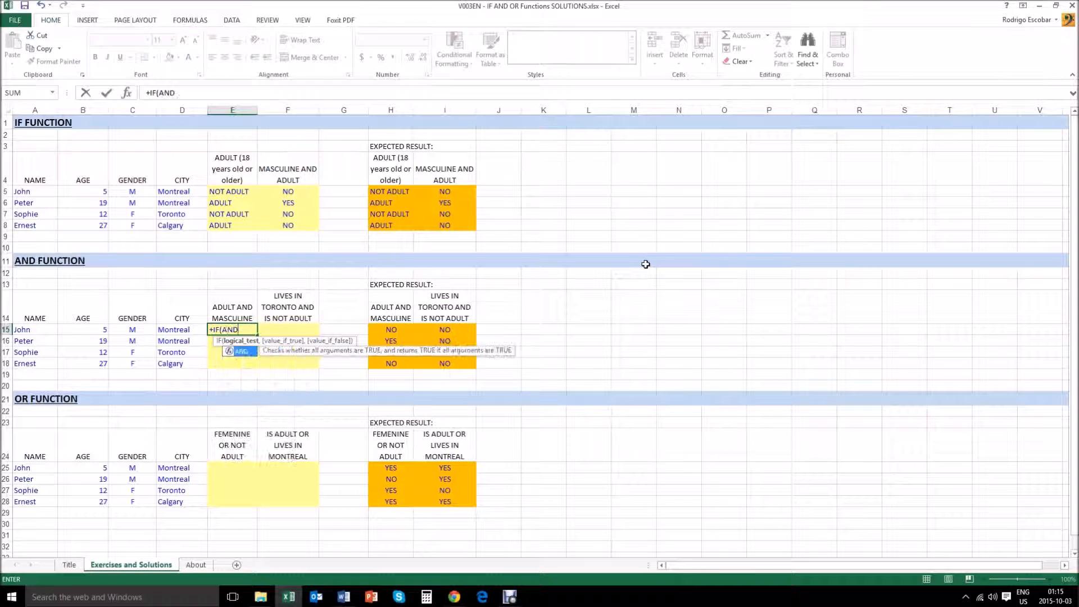
type("(")
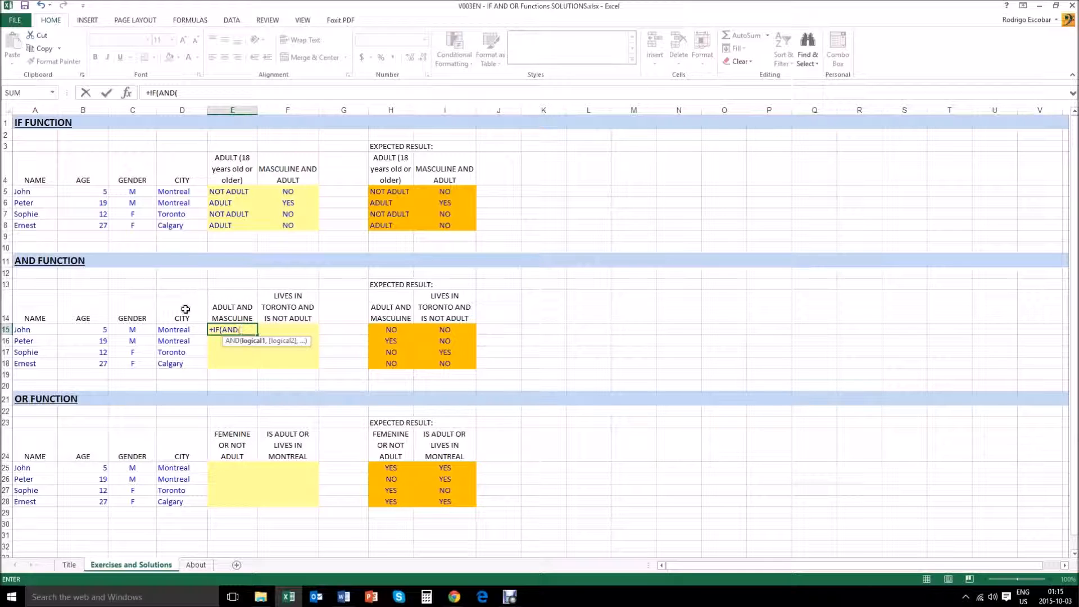
- Give the AND in E15 the conditions B15>=18 and C15="M", and close its parenthesis
left_click(82, 329)
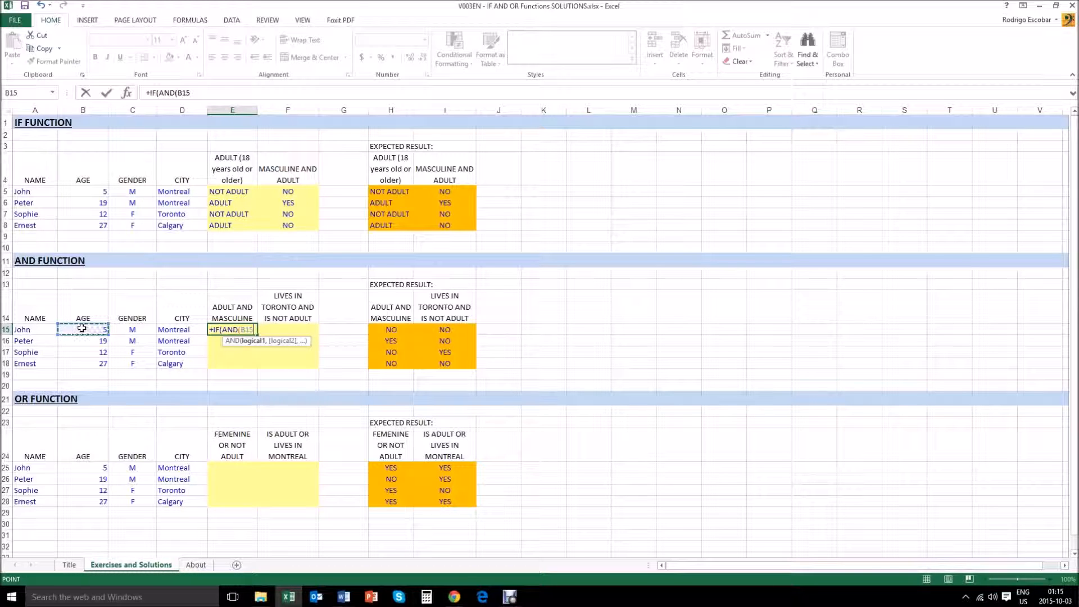
type(">=18,")
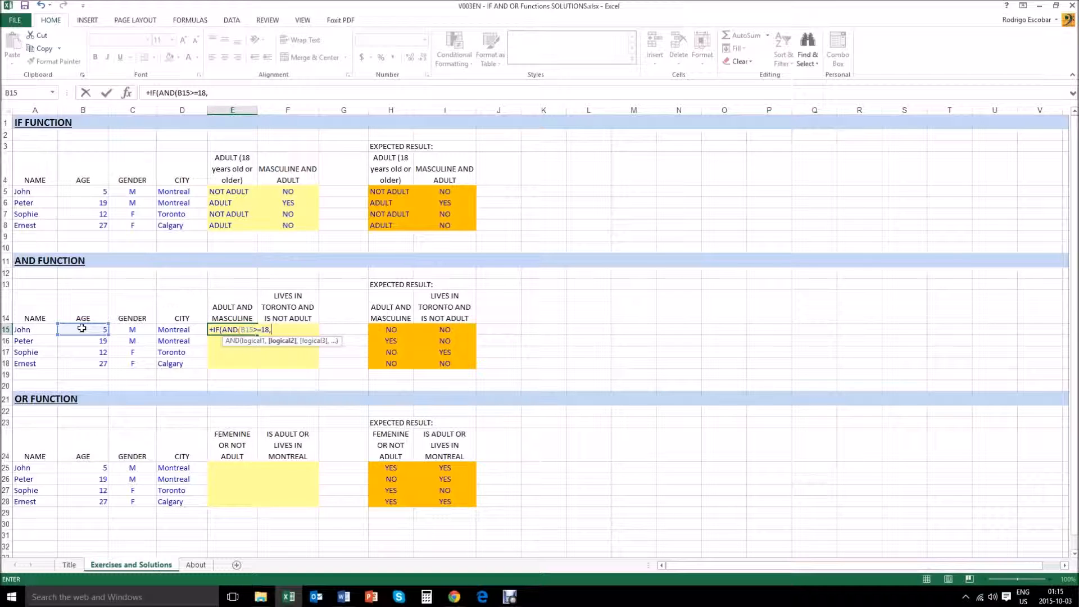
left_click(128, 329)
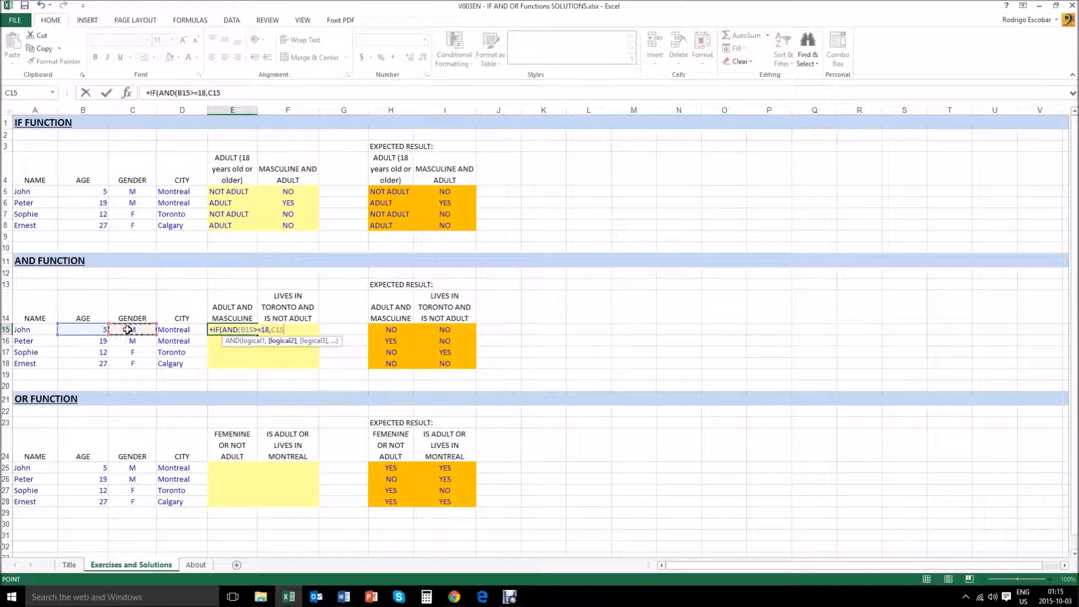
type("=\"M\"")
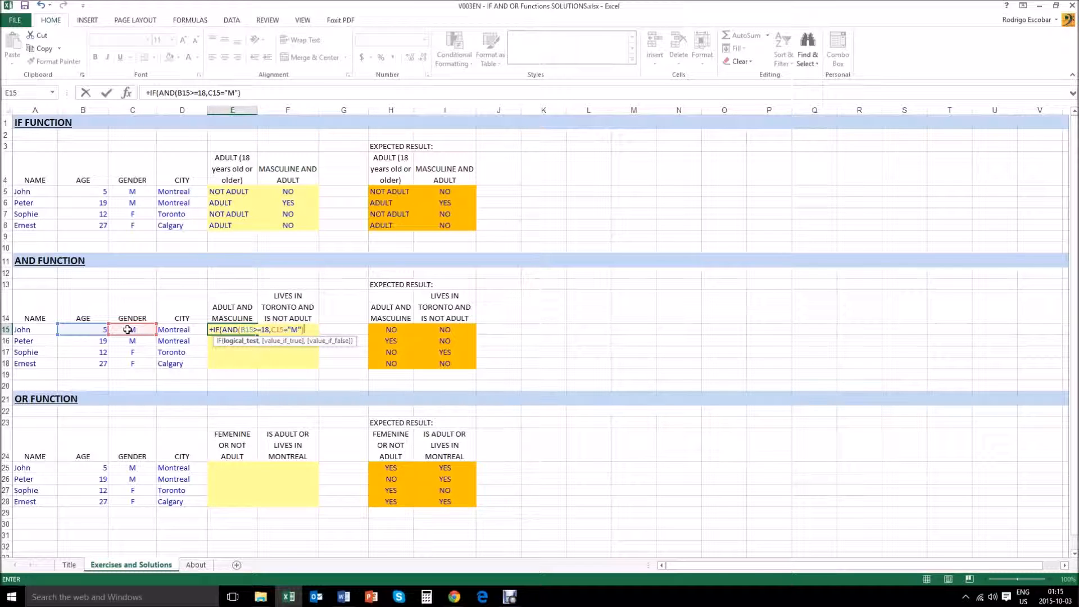
type("),")
- Complete the IF in E15 with "YES" if true and "NO" if false, and fill the formula down through E18
type(",")
type(",\"")
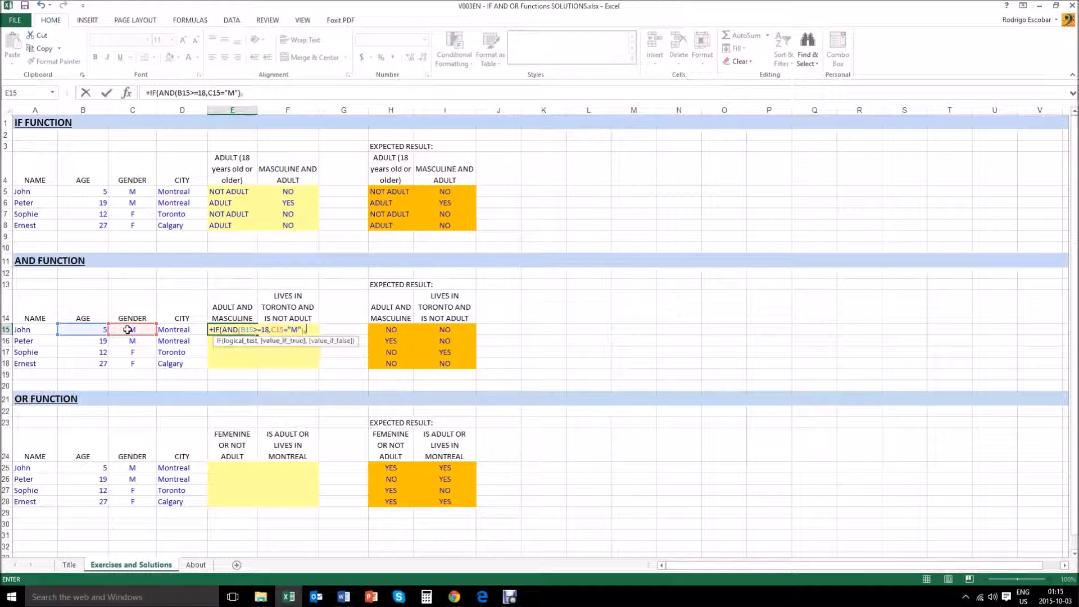
type("YES\"")
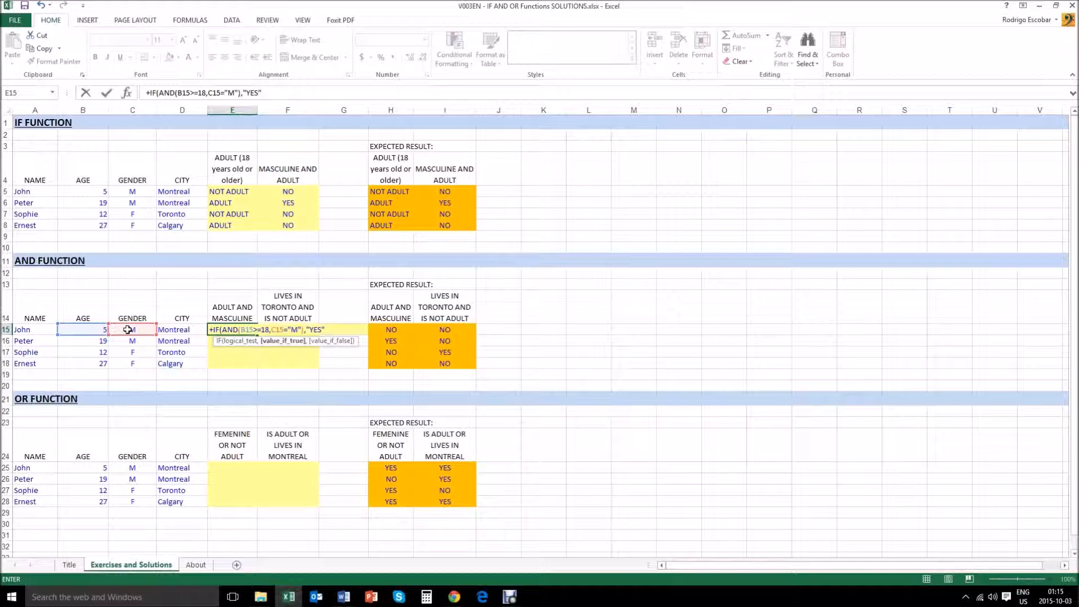
type(",")
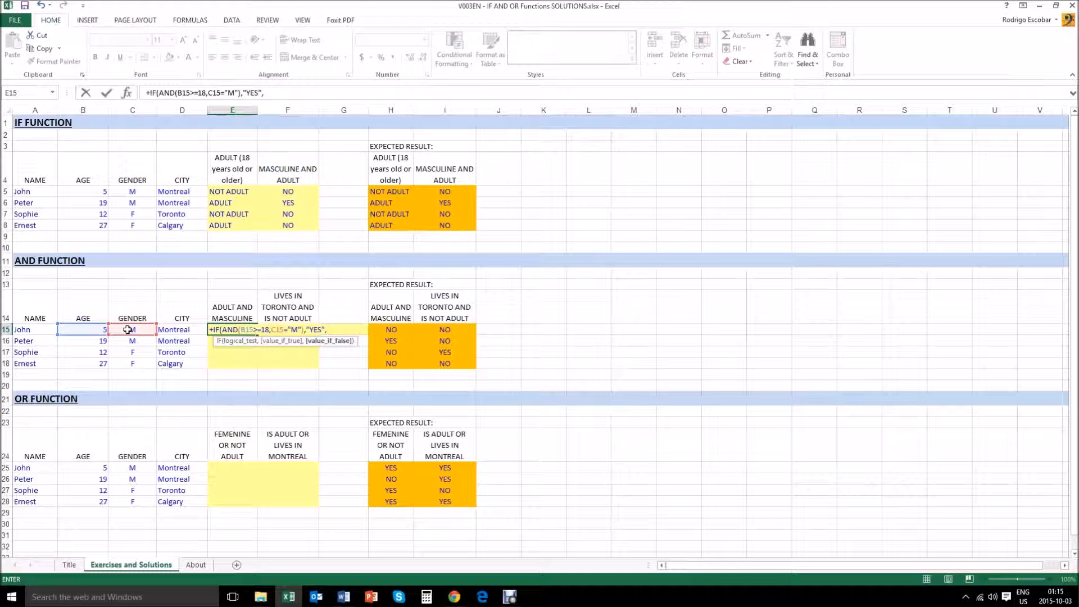
type("\"NO")
type(":")
type("\")")
key("Return")
key("Up")
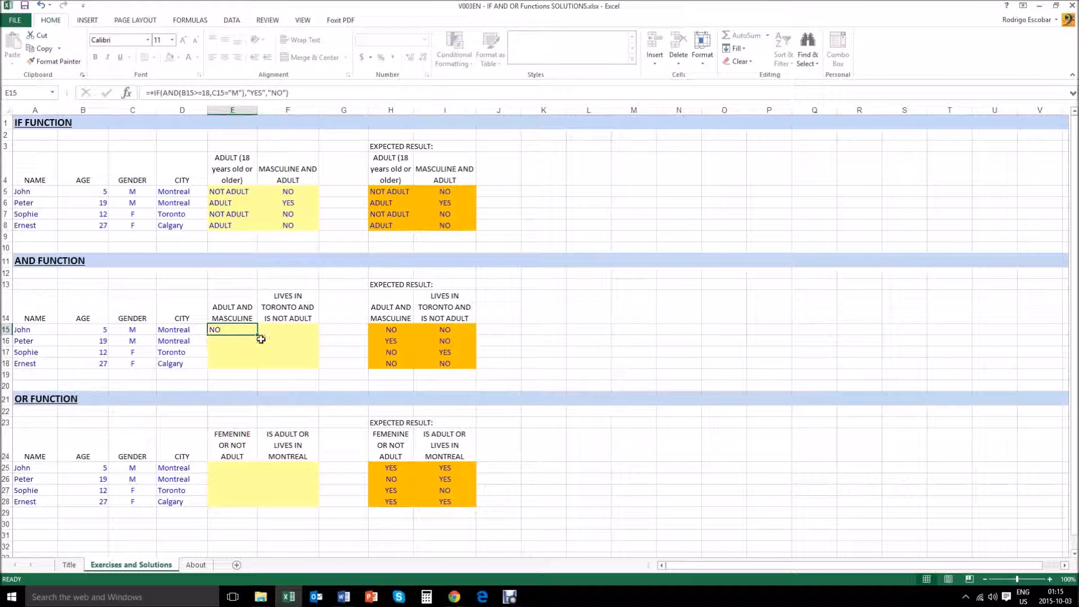
left_click_drag(261, 339, 256, 369)
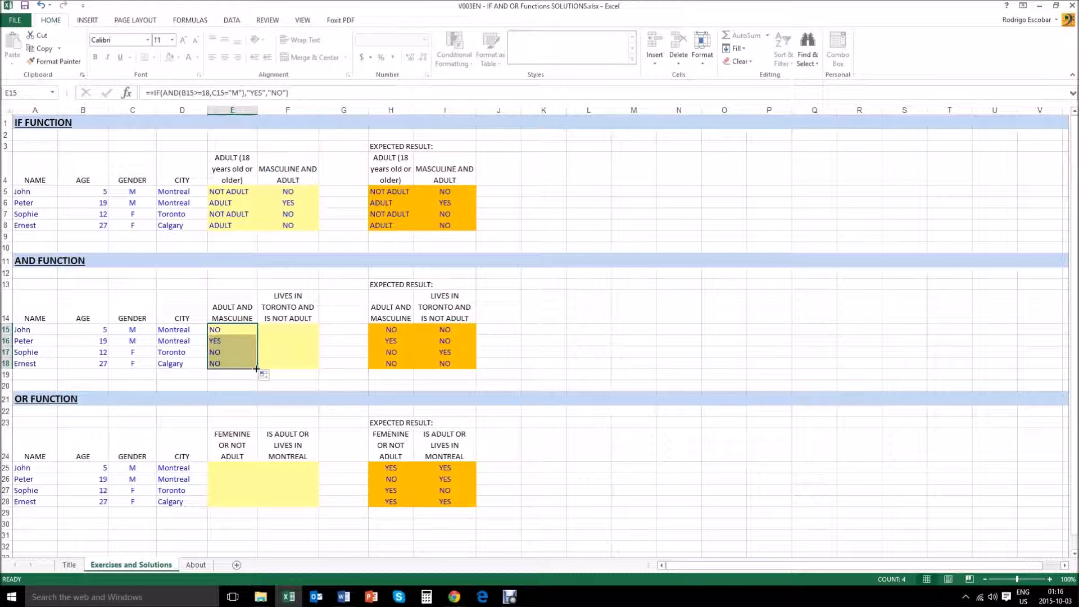
key("Down")
key("Down")
key("Down")
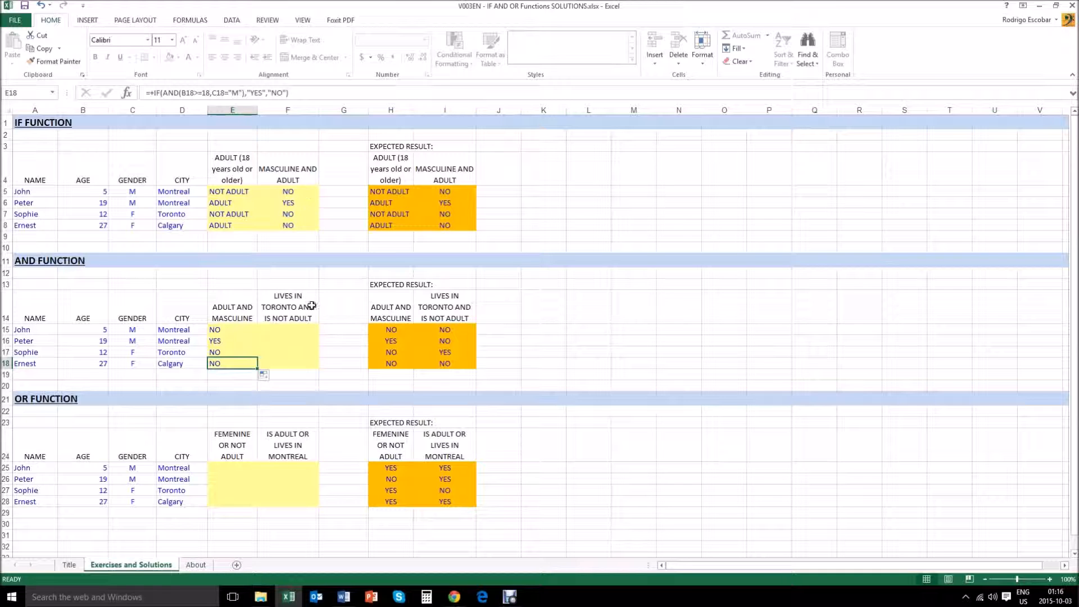
- Start an IF formula with a nested AND in F15, under LIVES IN TORONTO AND IS NOT ADULT
left_click(292, 328)
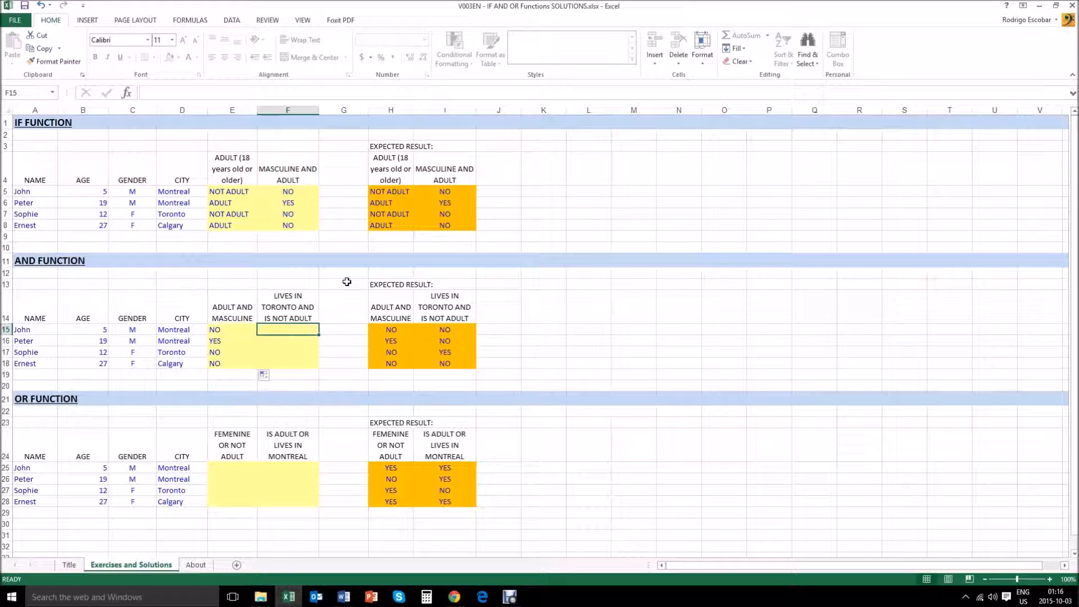
type("+IF(")
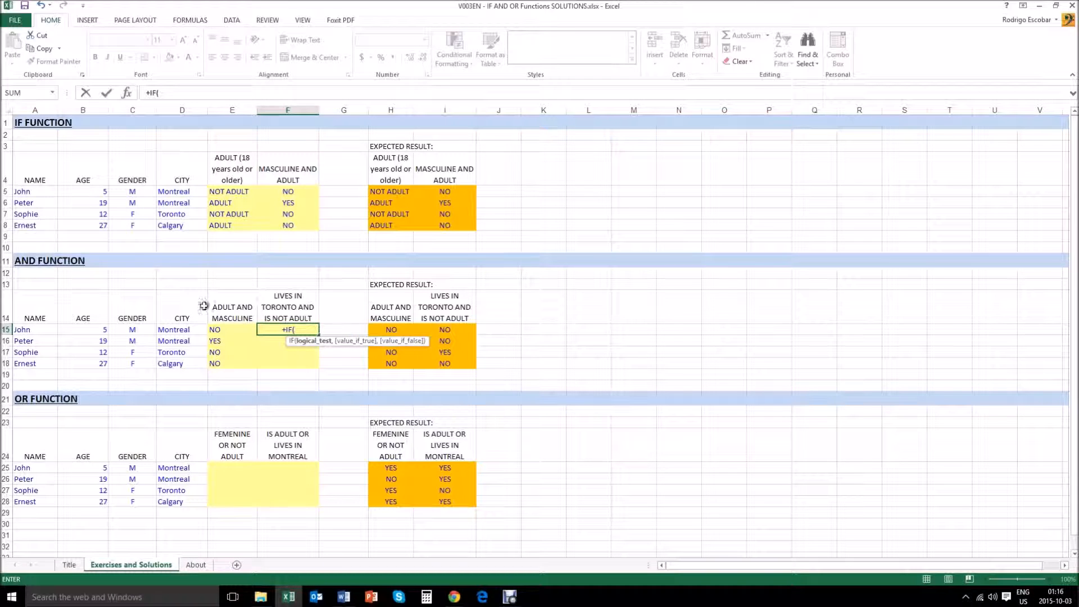
type("A")
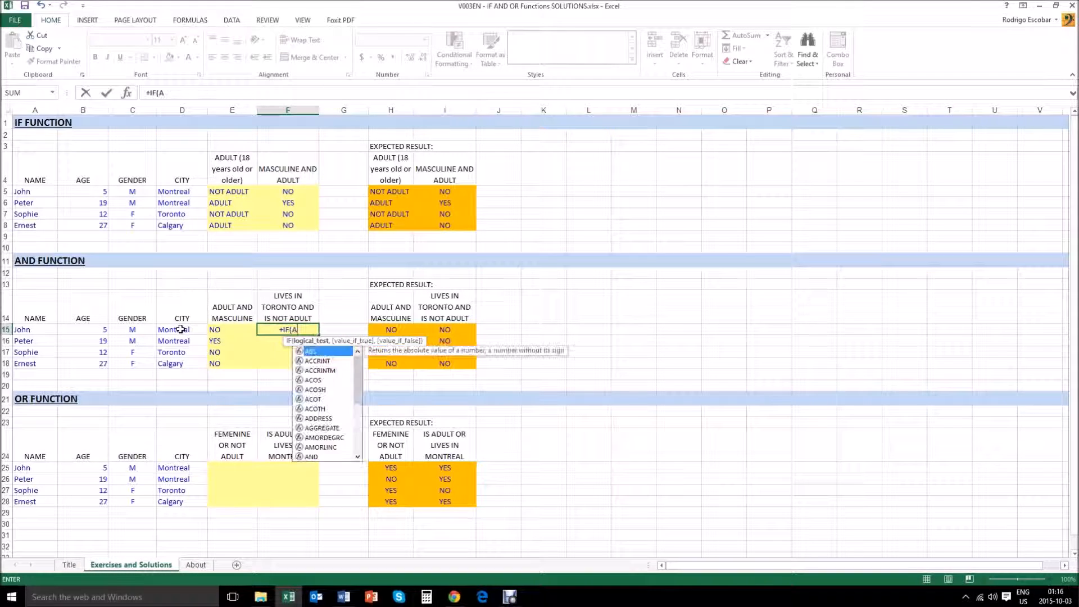
type("ND(")
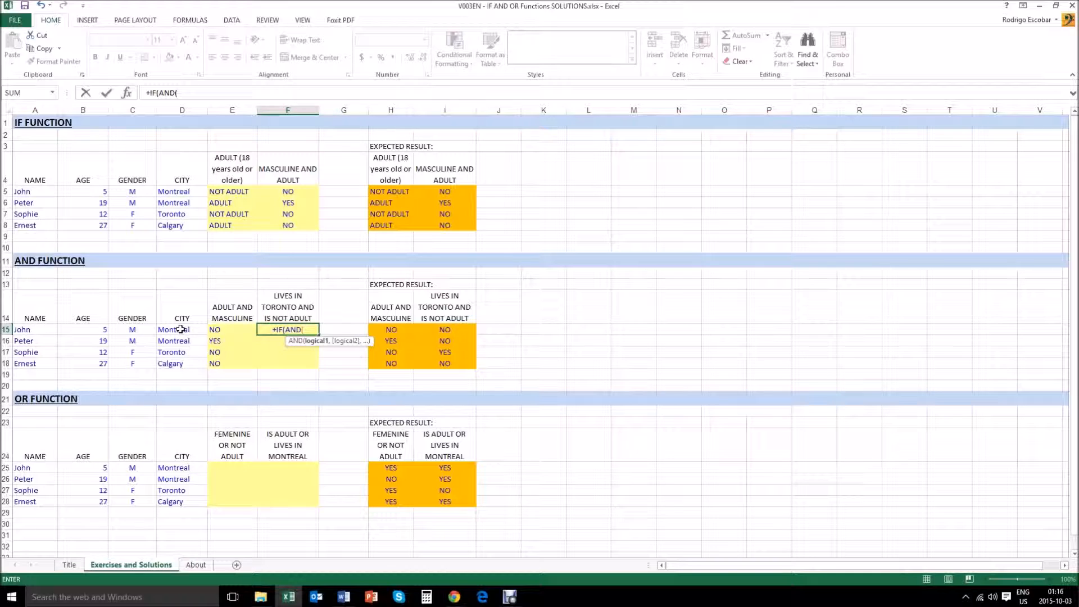
- Enter D15="Toronto" as the first condition of the AND in F15
left_click(180, 329)
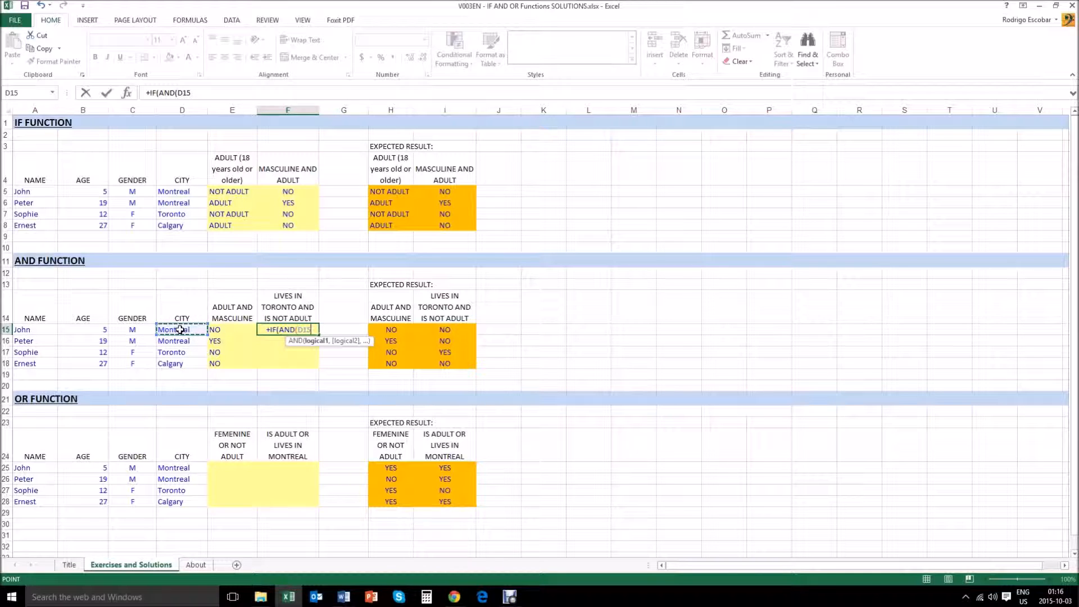
type("=@")
key("BackSpace")
type("\"")
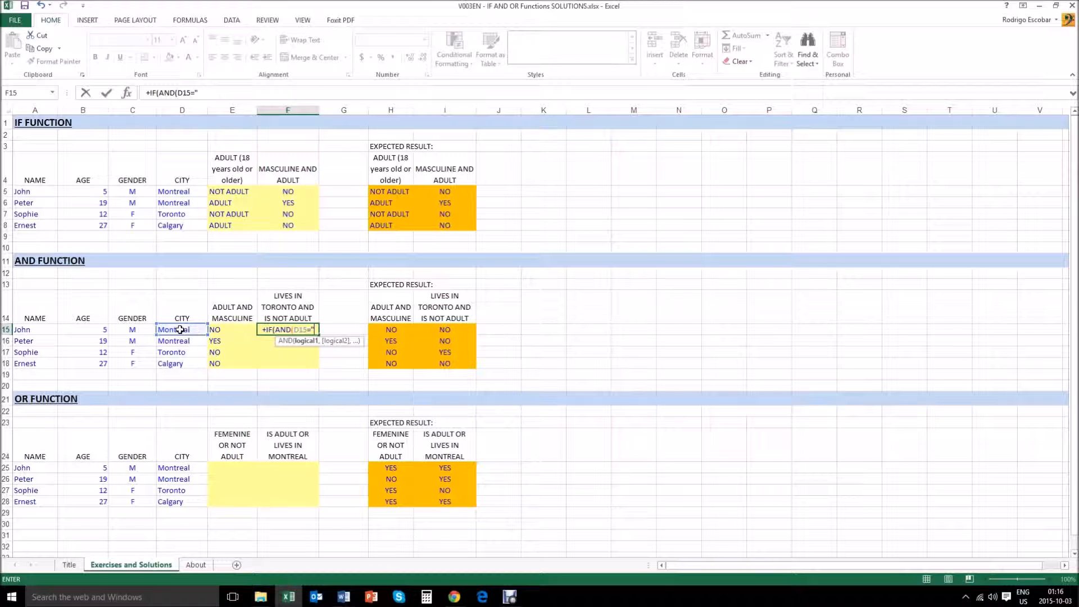
type("TO")
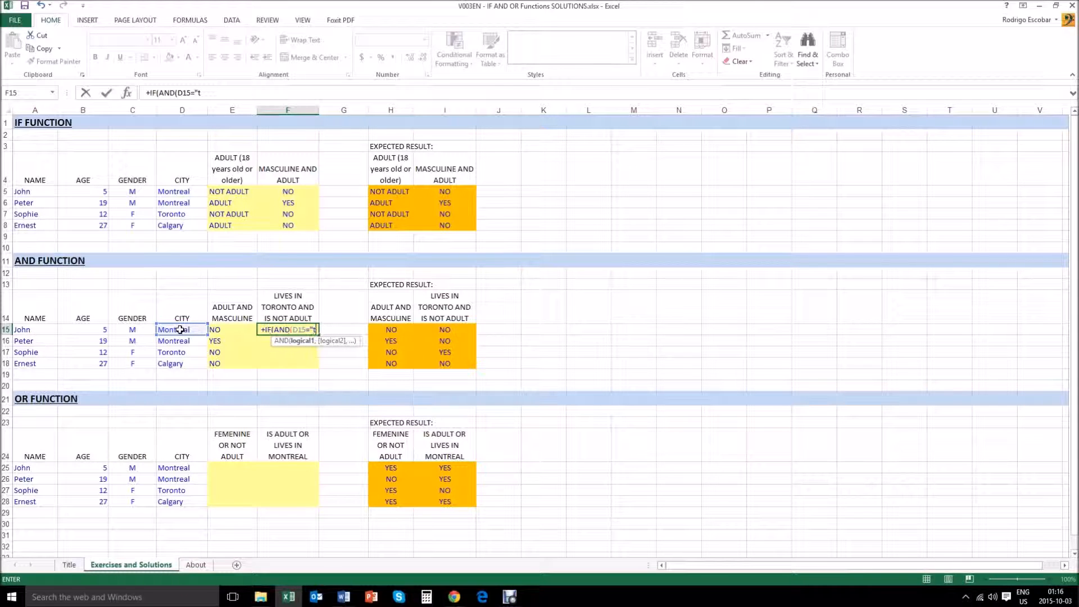
type("ROTNTO")
key("BackSpace")
key("BackSpace")
key("BackSpace")
key("BackSpace")
key("BackSpace")
key("BackSpace")
key("BackSpace")
key("BackSpace")
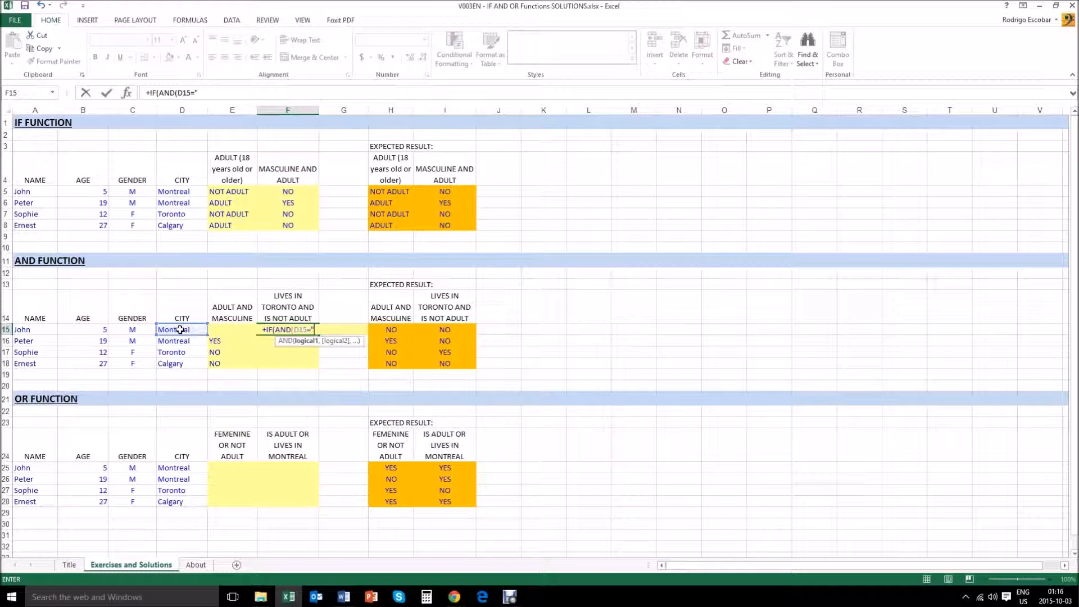
type("Torornto")
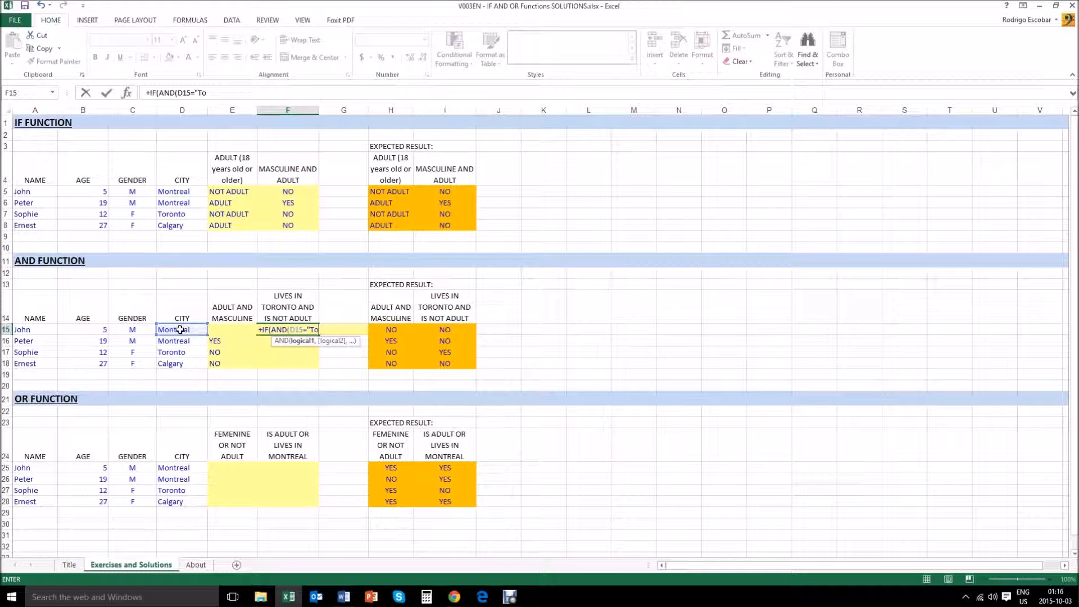
key("BackSpace")
key("BackSpace")
key("BackSpace")
key("BackSpace")
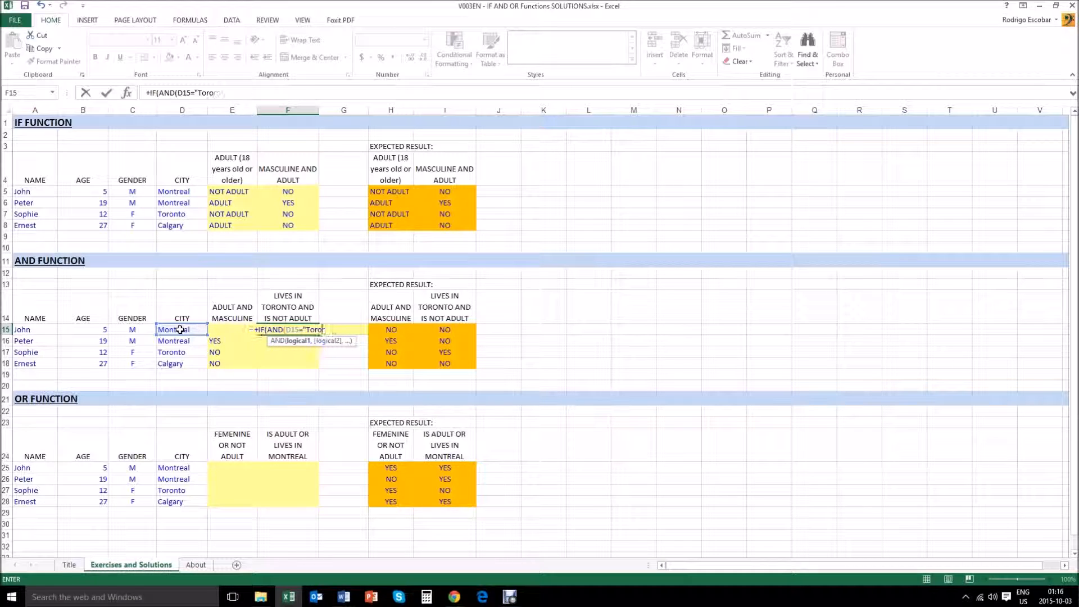
type("nto")
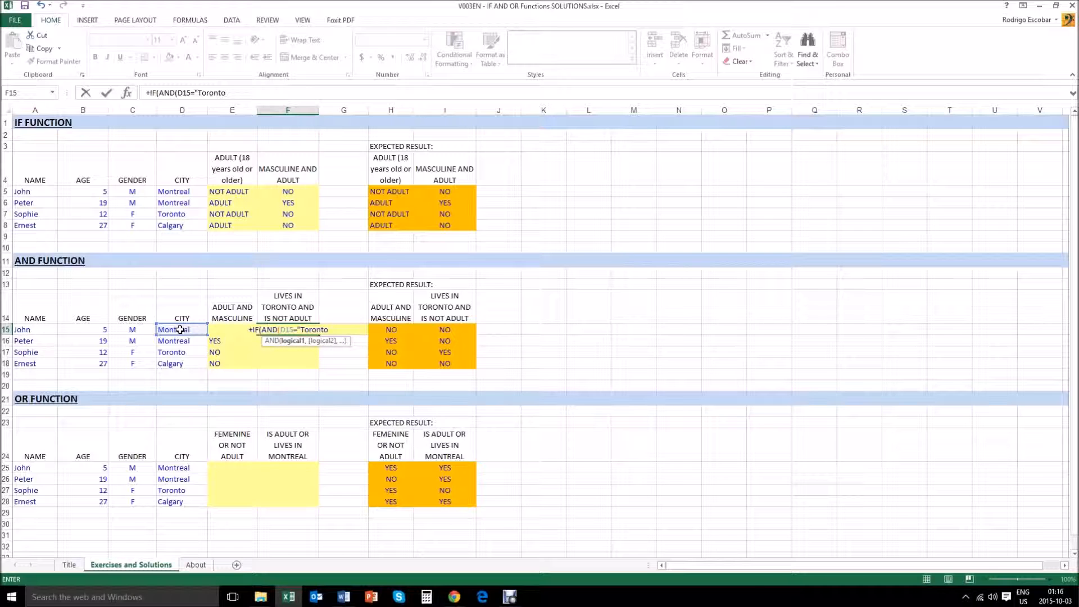
type("\"")
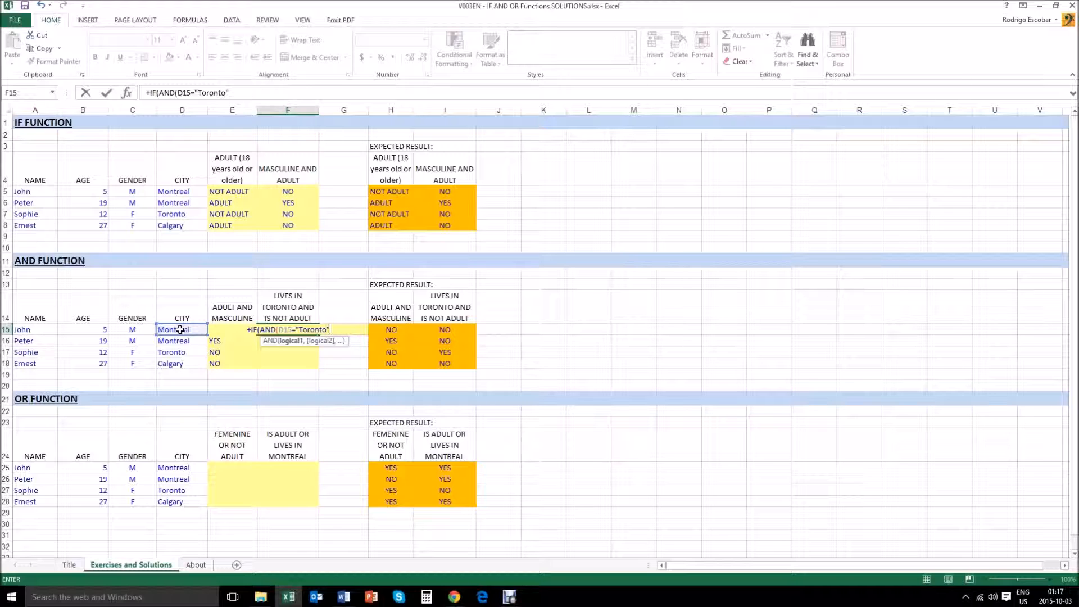
type(",")
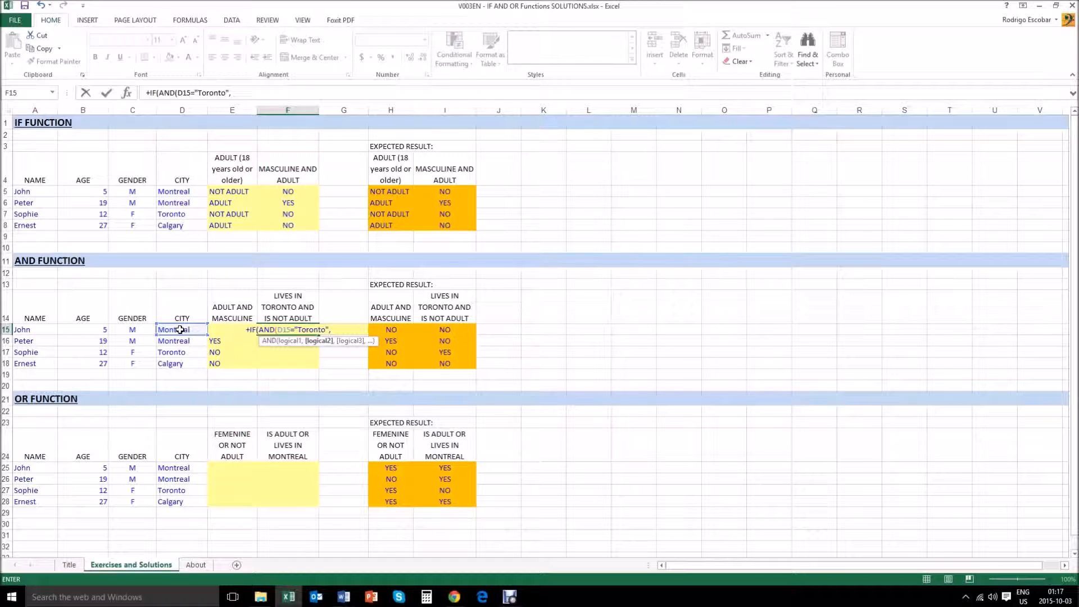
- Add B15<18 as the second condition of the AND in F15 and close its parenthesis
left_click(95, 329)
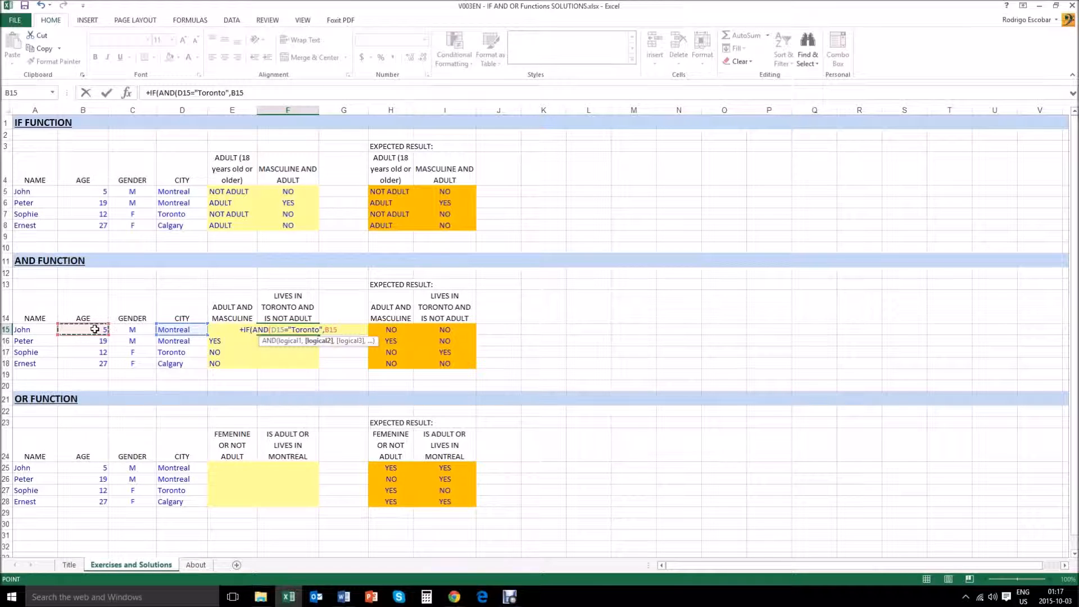
type("<")
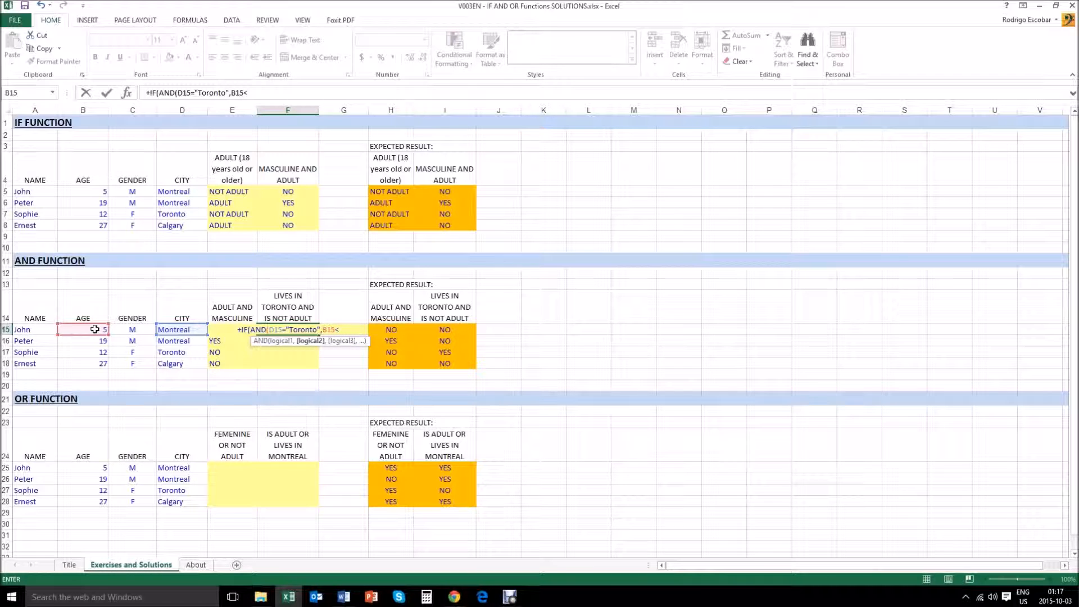
type("18")
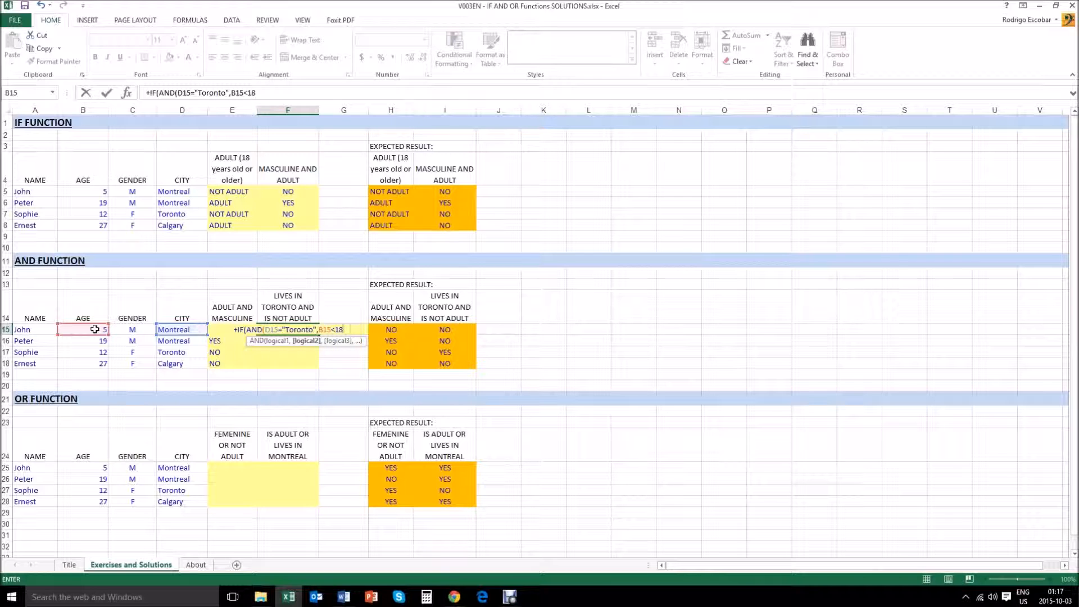
type("),")
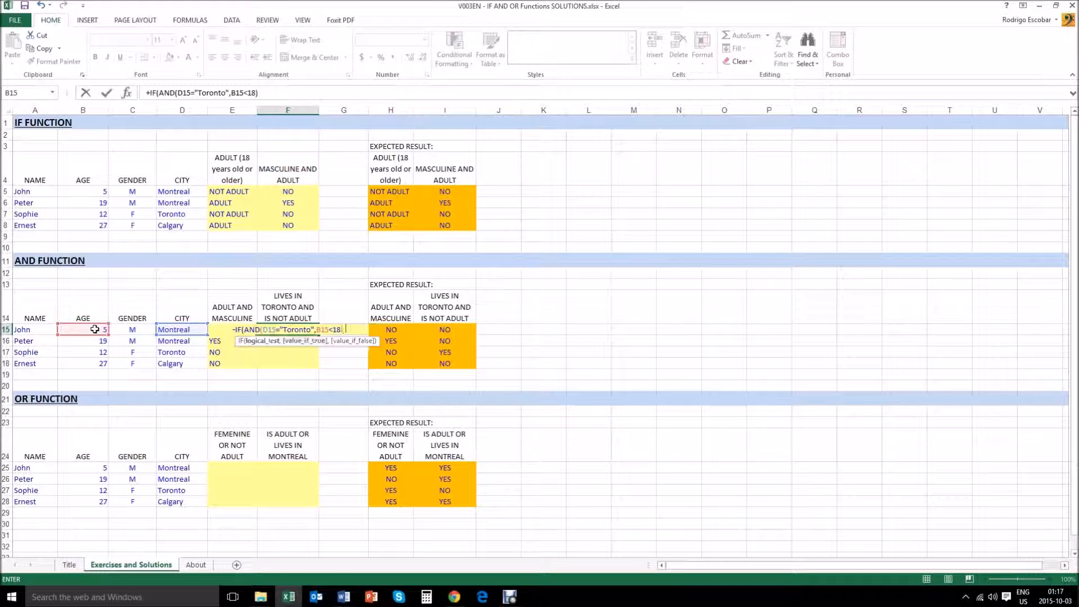
- Complete the IF in F15 with "YES" if true and "NO" if false, and fill the formula down through F18
type("\"")
type("yes")
key("BackSpace")
key("BackSpace")
key("BackSpace")
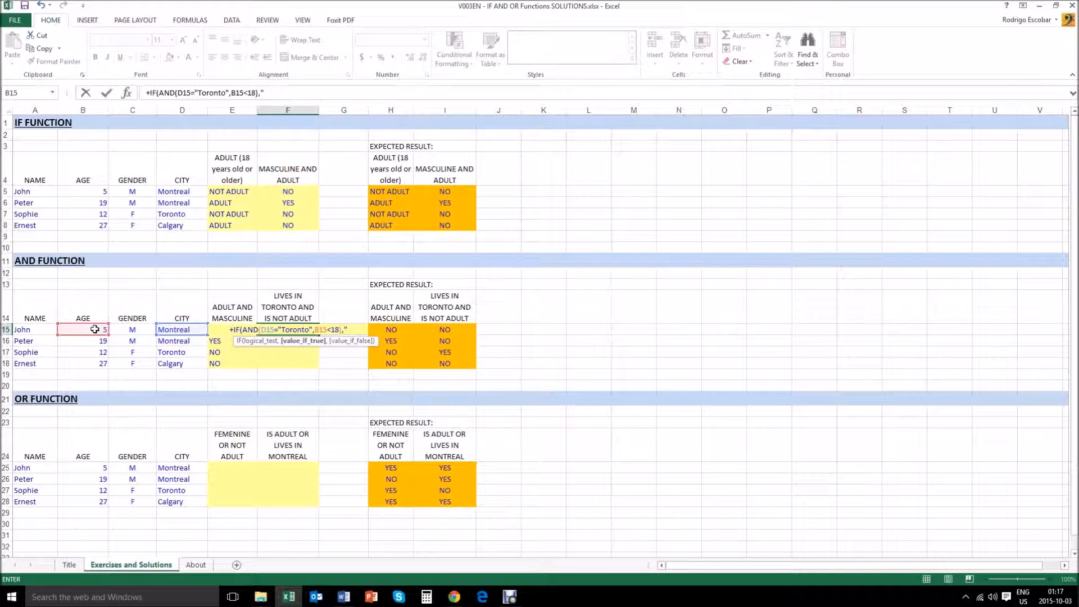
type("YES\"")
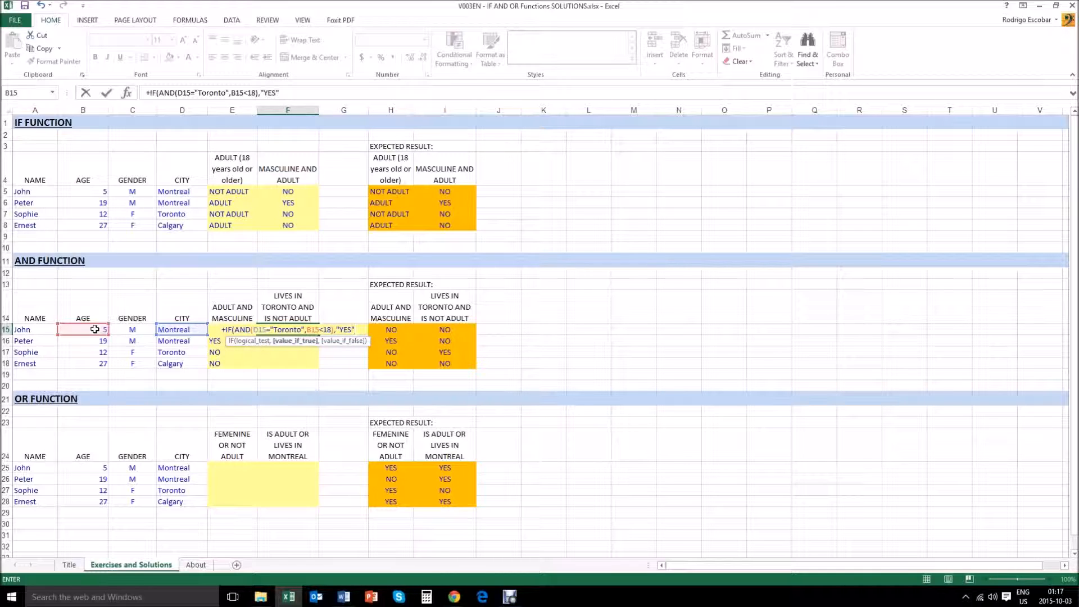
type(",\"NO\")")
key("Return")
key("Up")
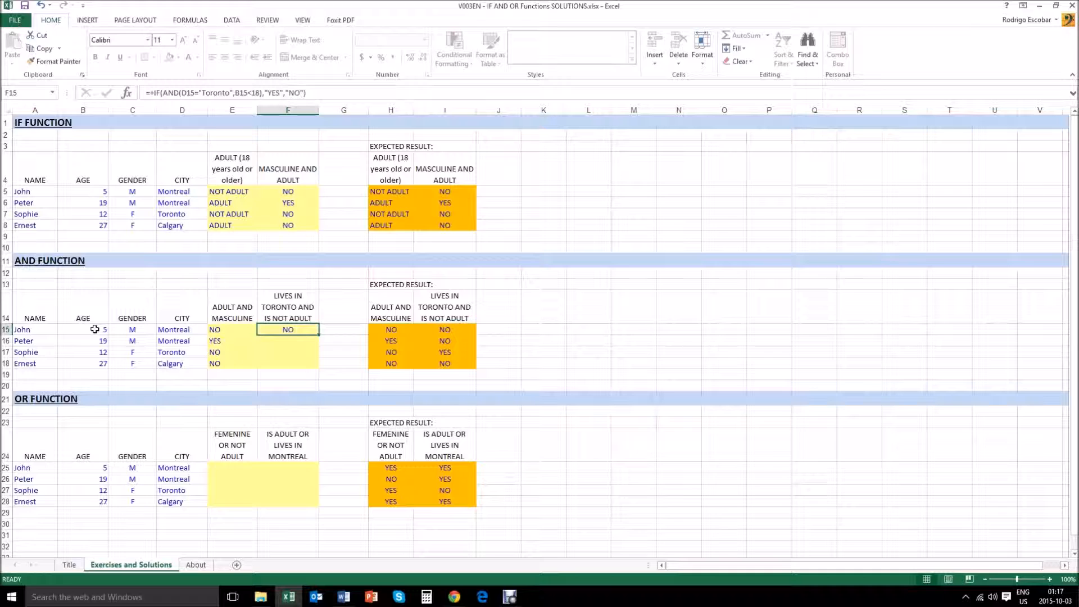
left_click_drag(319, 336, 320, 368)
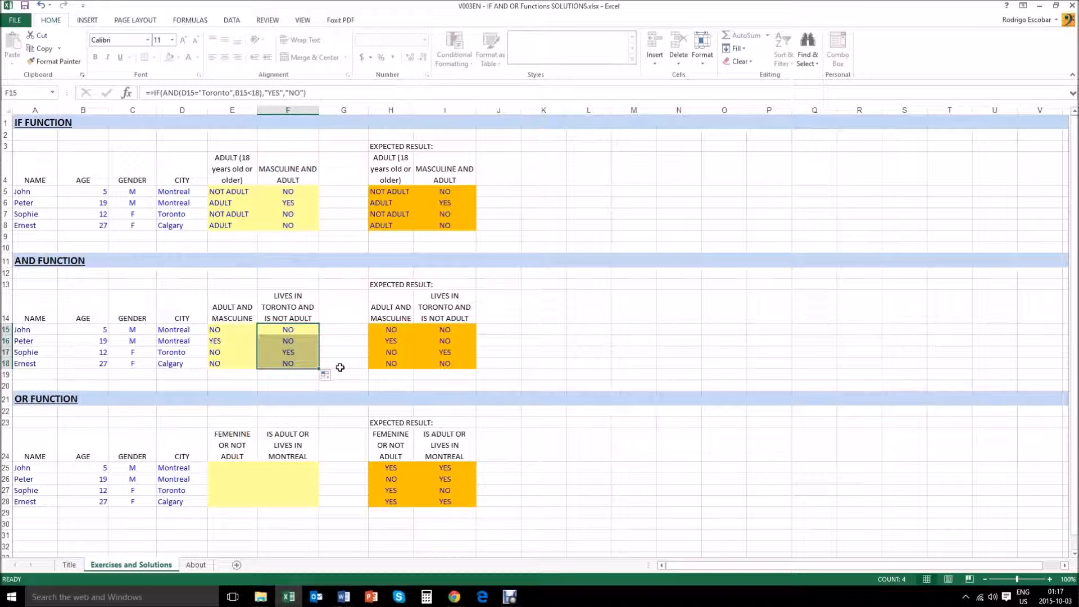
- Check the age and city in row 17 against the result in F17, and review the other results in F15:F18
key("Down")
key("Down")
key("Left")
key("Left")
key("Left")
key("Left")
key("Left")
key("Right")
key("Right")
key("Right")
key("Right")
key("Left")
key("Left")
key("Left")
key("Left")
key("Right")
key("Right")
key("Right")
key("Right")
key("Left")
key("Left")
key("Left")
key("Left")
key("Right")
key("Right")
key("Right")
key("Right")
key("Right")
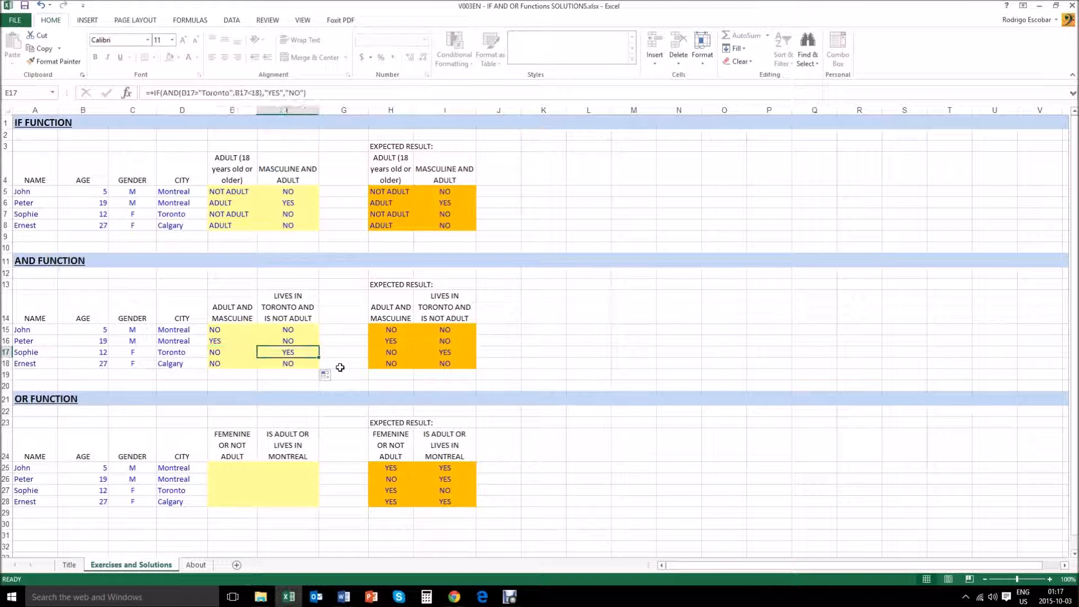
key("Up")
key("Up")
key("Up")
key("Down")
key("Down")
key("Down")
key("Down")
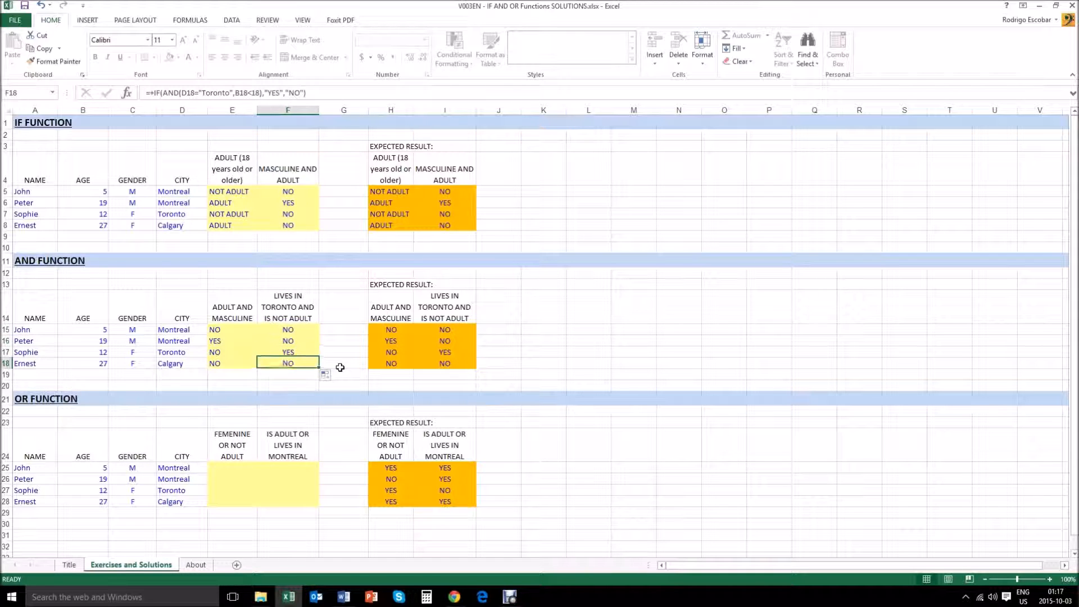
- Start an IF formula with a nested OR in E25, under FEMENINE OR NOT ADULT
key("Down")
key("Down")
key("Down")
key("Down")
key("Down")
key("Down")
key("Down")
key("Down")
key("Left")
key("Left")
key("Left")
key("Left")
key("Left")
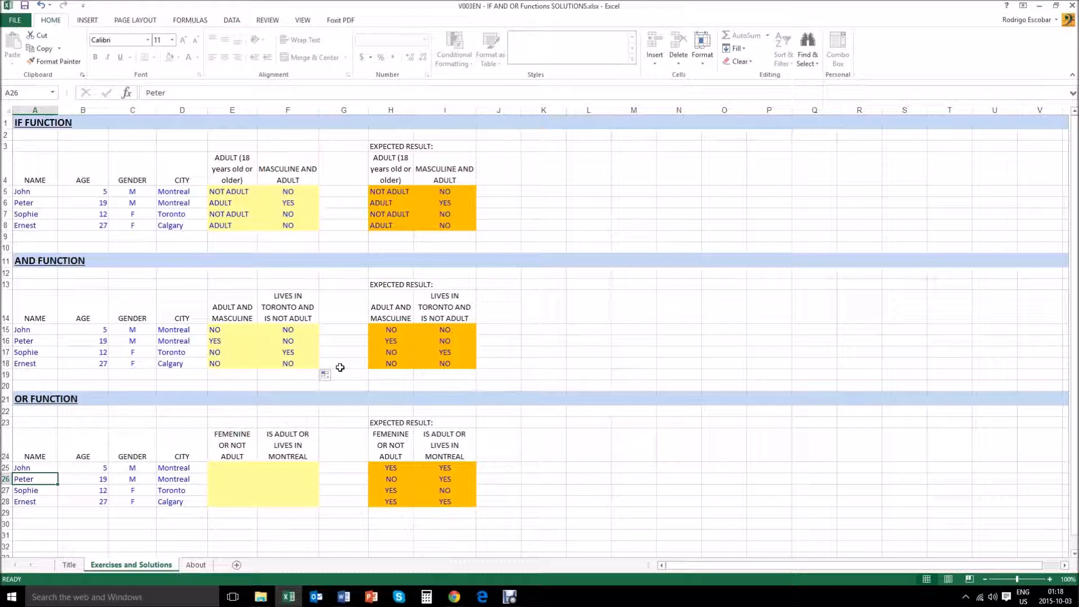
key("Up")
key("Right")
key("Right")
key("Right")
key("Right")
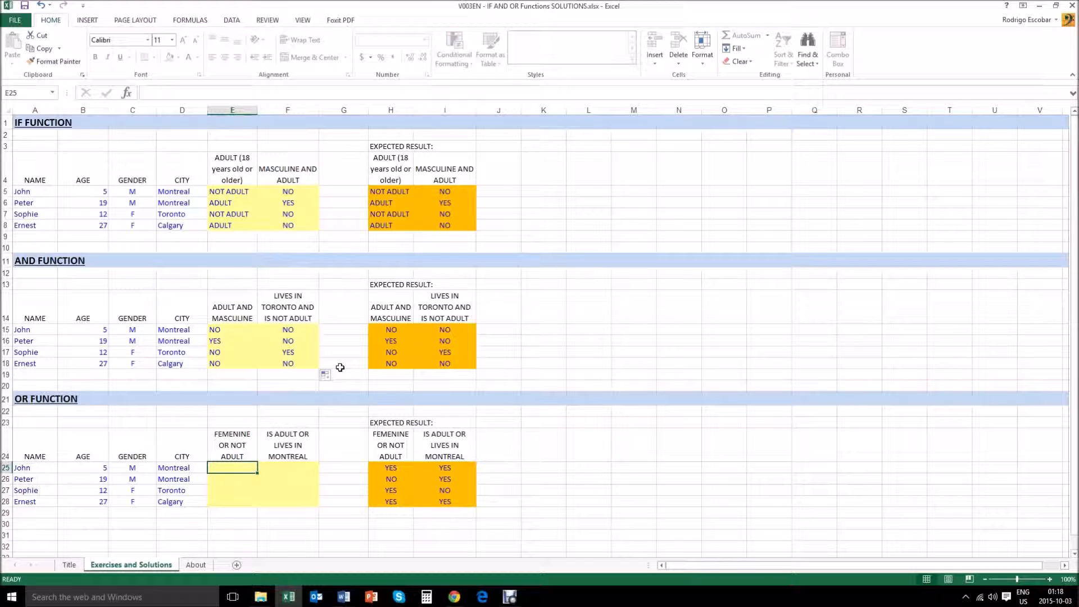
type("+IF(")
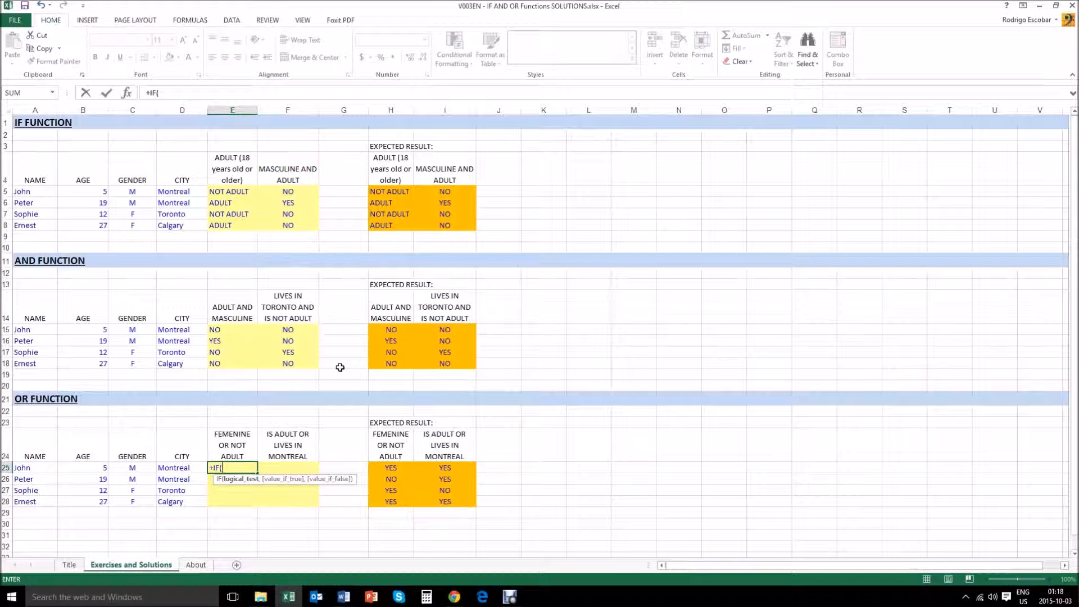
type("OR")
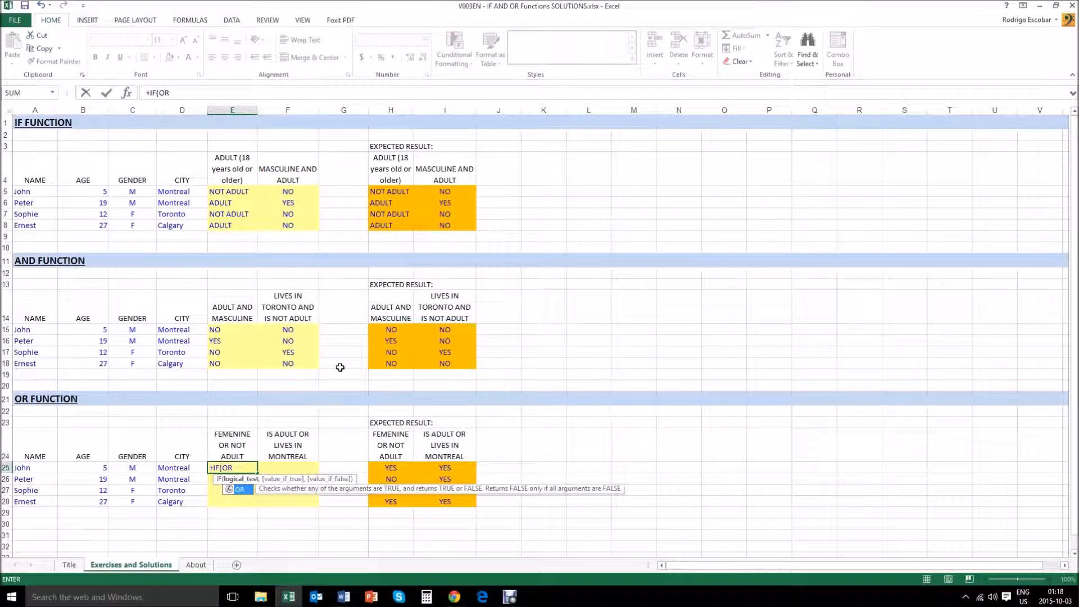
type("(")
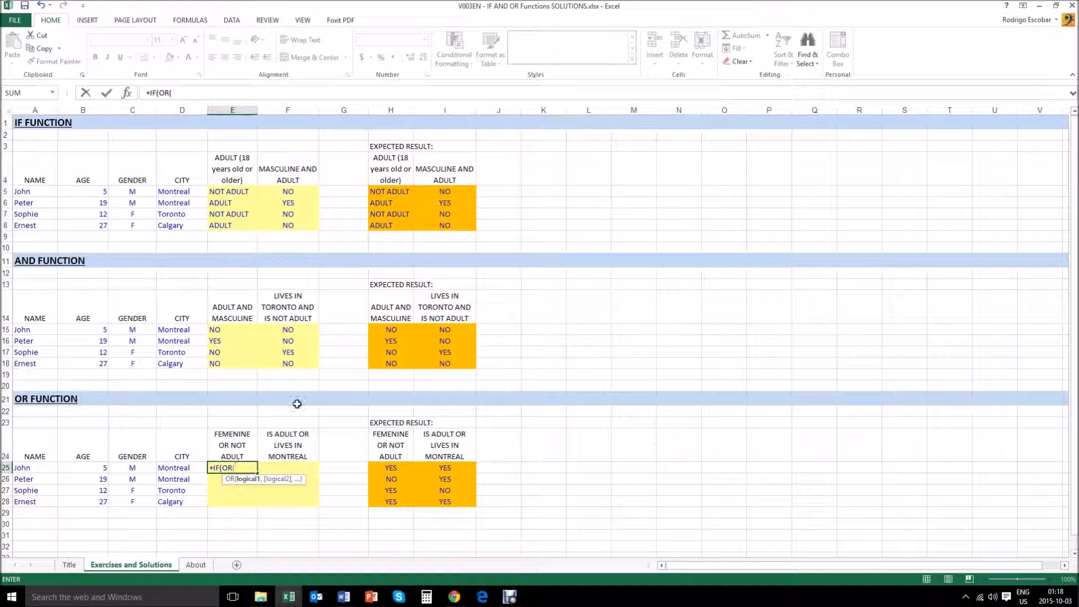
- Enter C25="F" and B25<18 as the two conditions of the OR in E25 and close its parenthesis
left_click(139, 468)
type("=")
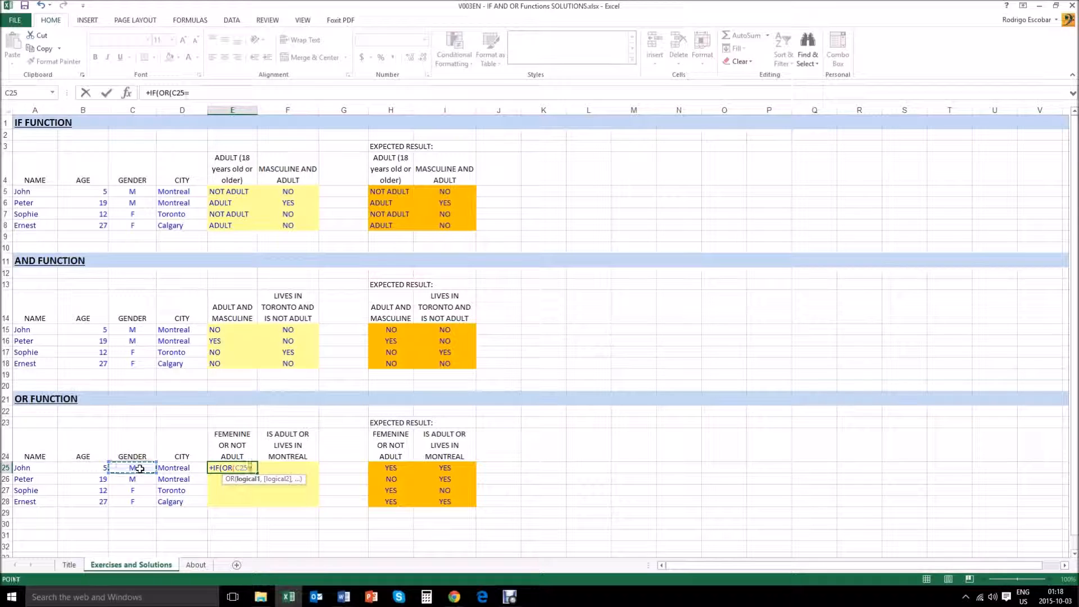
type("\"F\",")
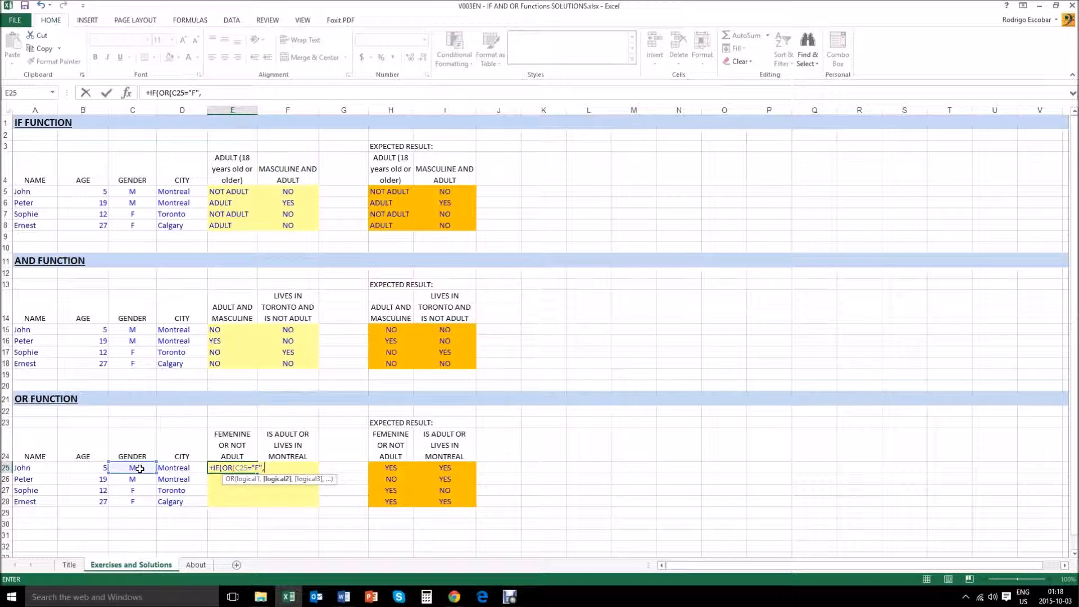
left_click(92, 467)
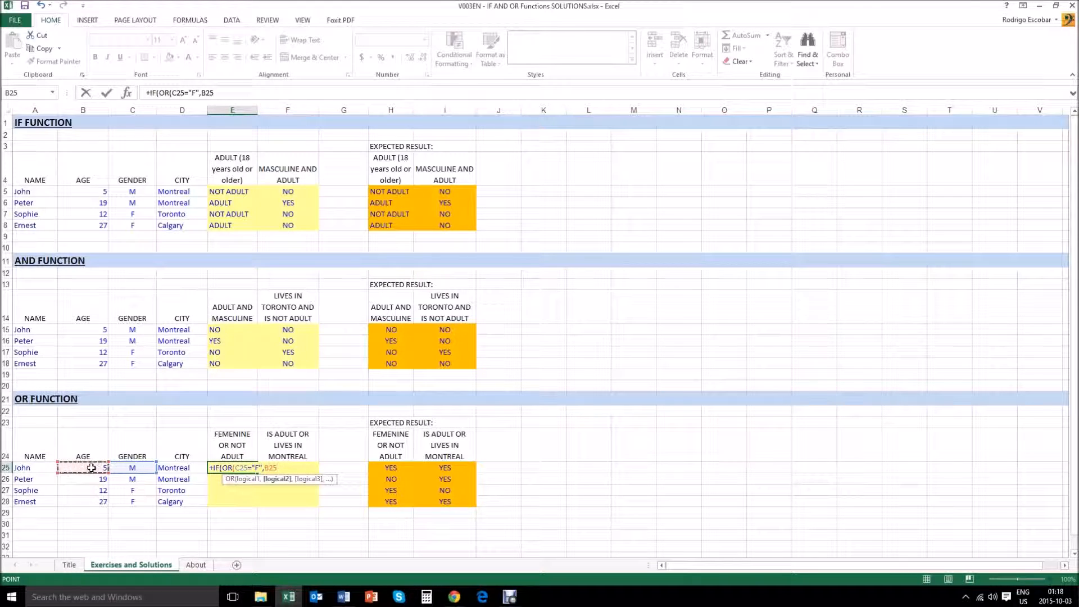
type("<18)")
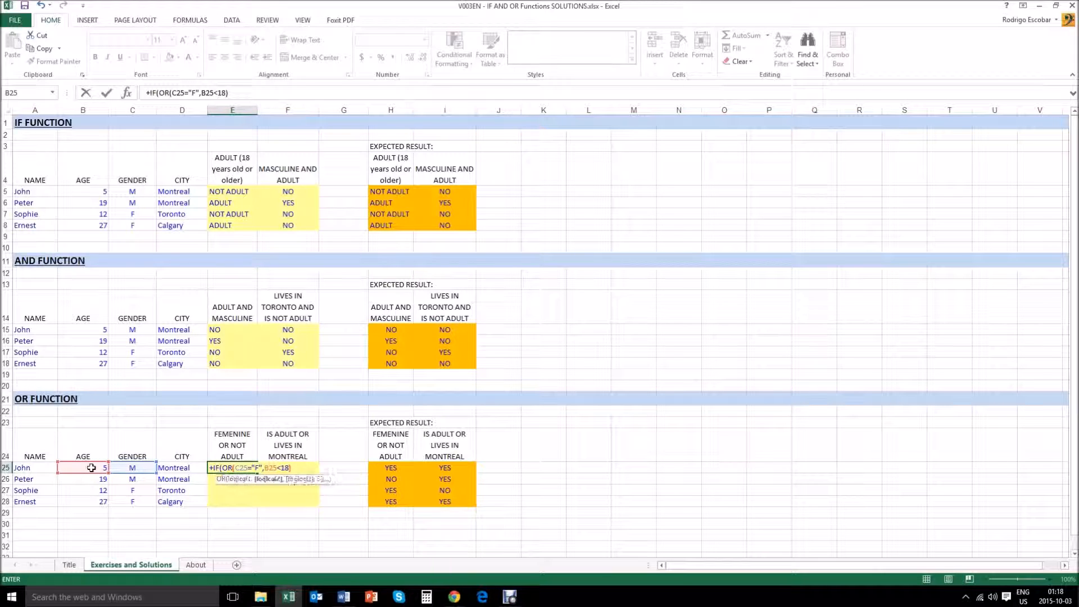
- Complete the IF in E25 with "YES" if true and "NO" if false, and fill the formula down through E28
type(",")
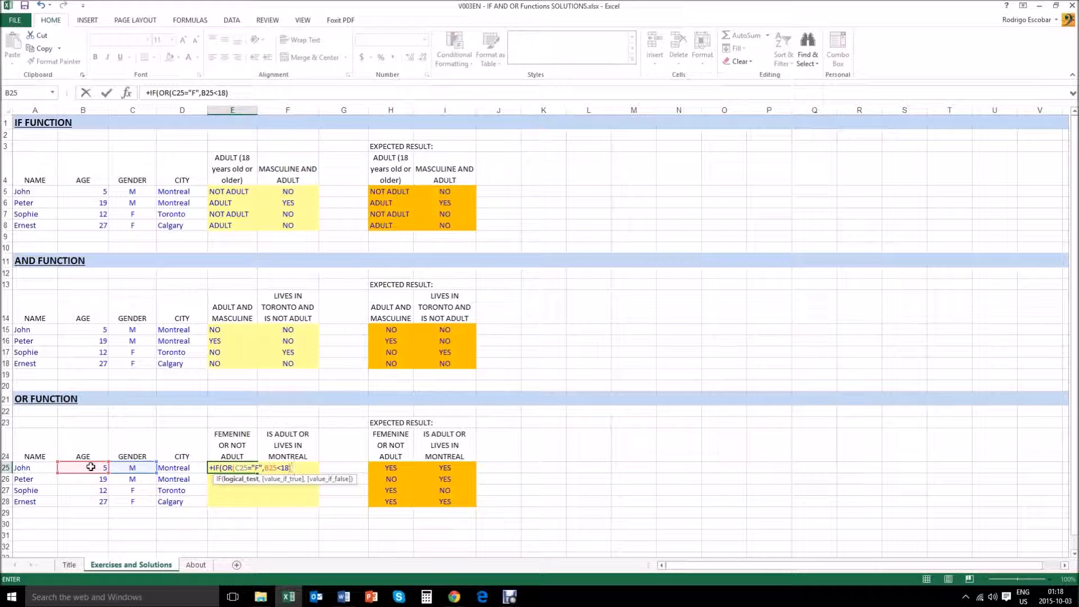
type(",")
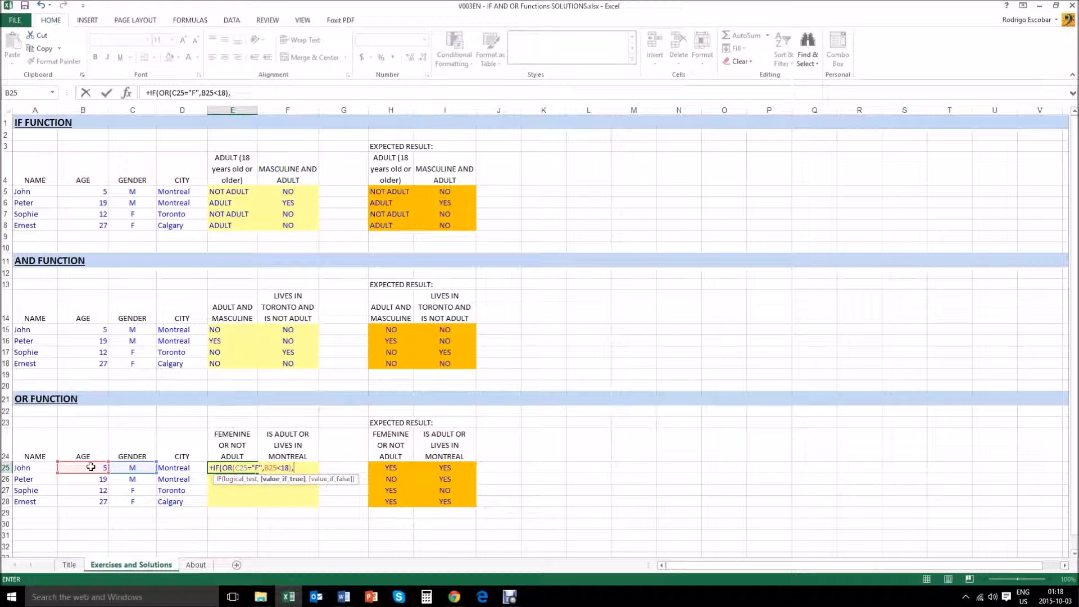
type("\"YES\",\"NO")
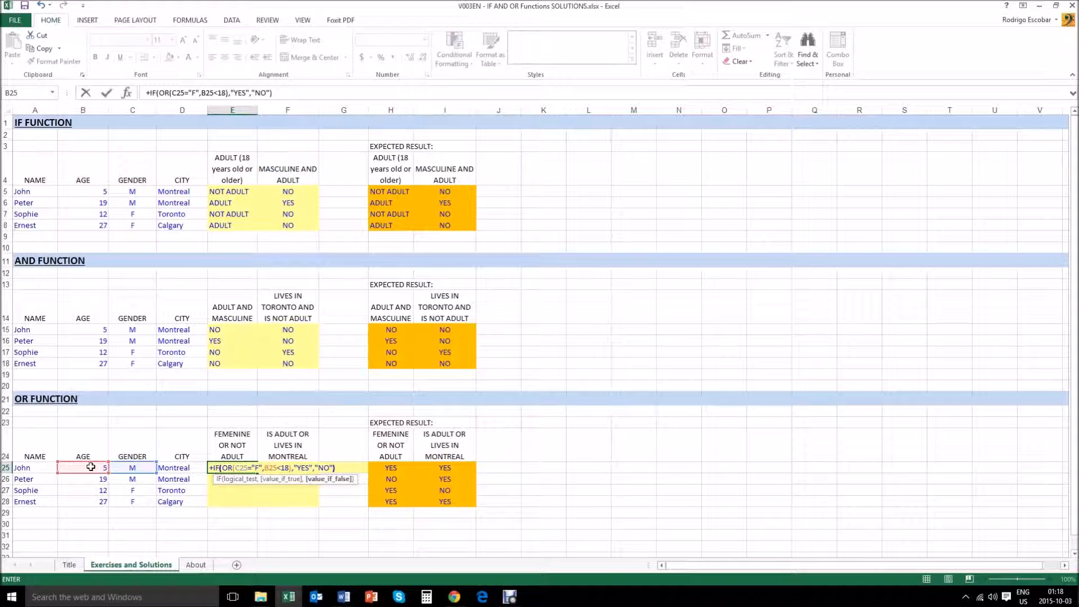
type("\")")
key("Return")
key("Up")
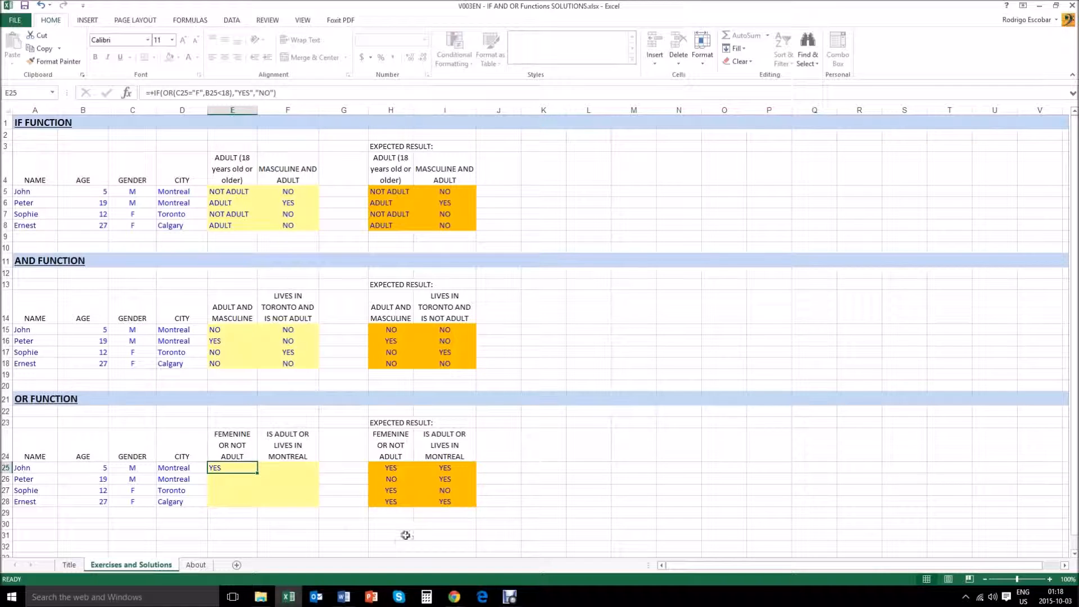
left_click_drag(258, 475, 272, 509)
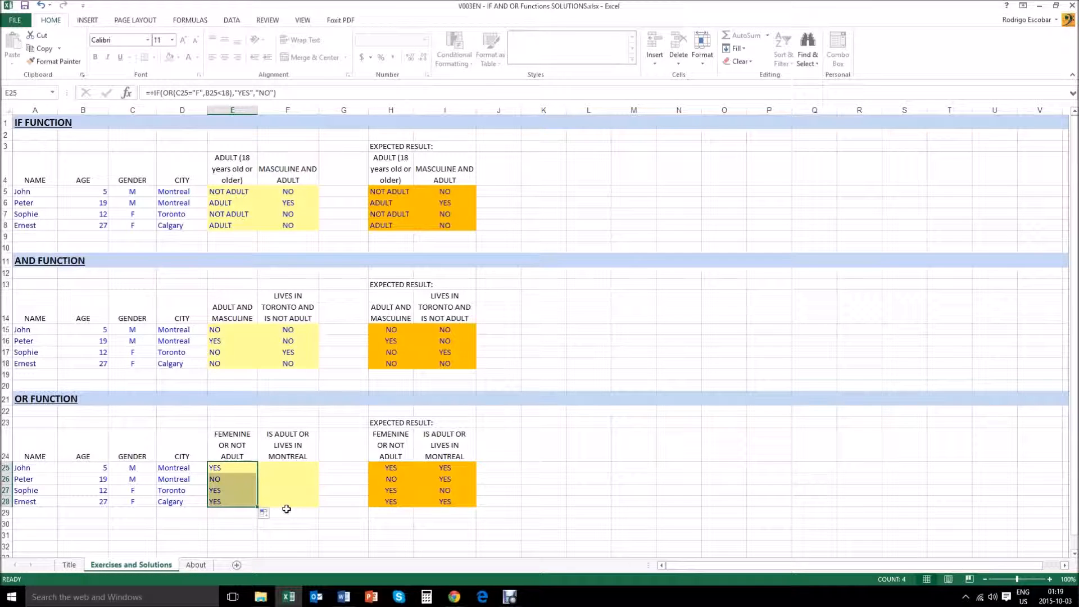
- Check the age and gender in row 25 against the FEMENINE OR NOT ADULT result in E25
key("Up")
key("Down")
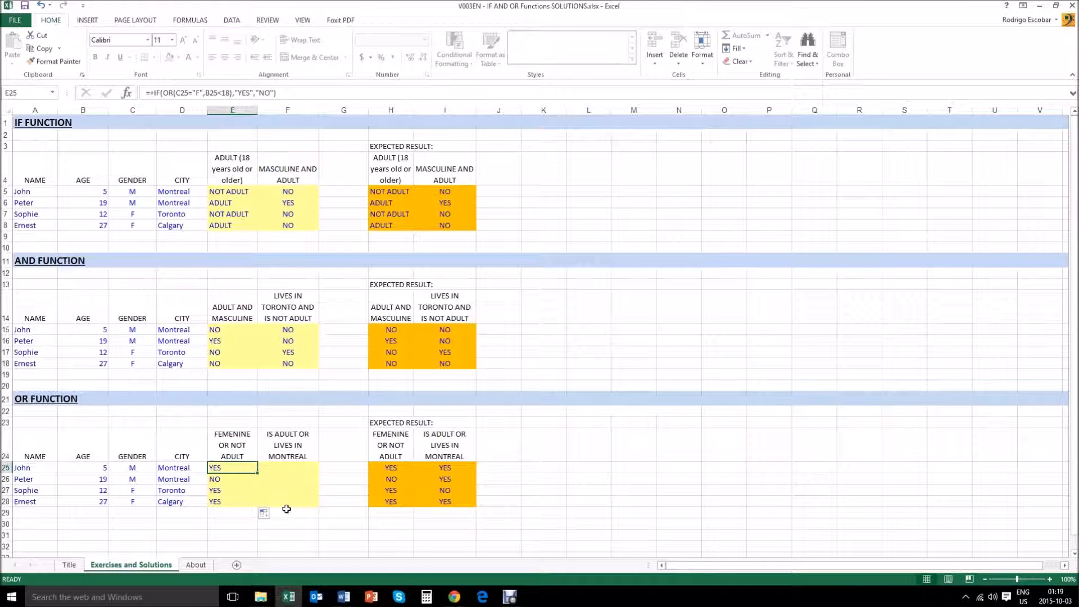
key("Left")
key("Left")
key("Right")
key("Right")
key("Left")
key("Left")
key("Left")
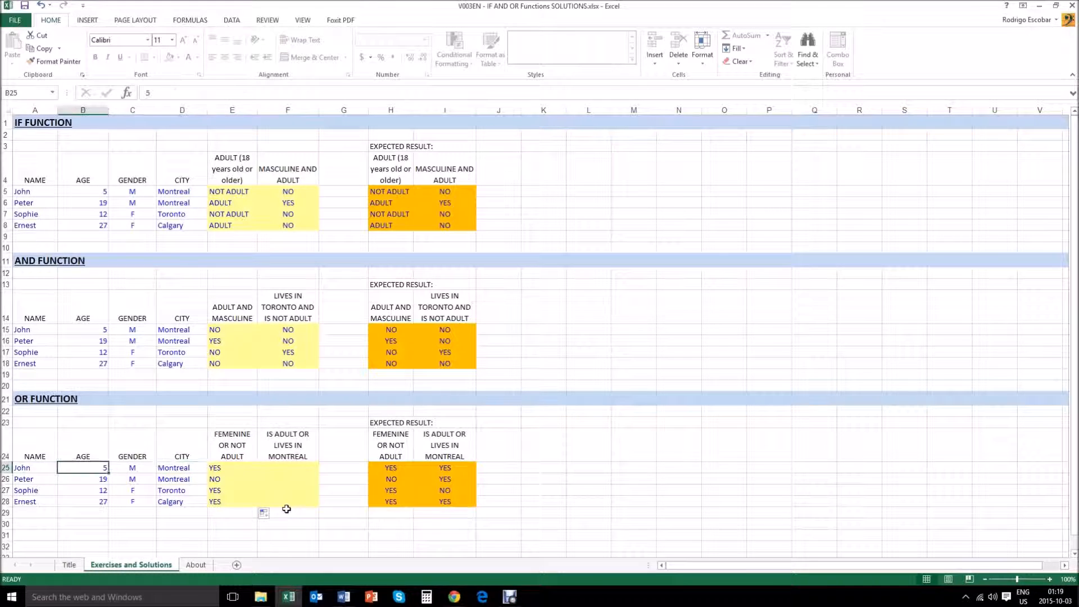
key("Right")
key("Right")
key("Right")
key("Left")
key("Left")
key("Right")
key("Right")
key("Left")
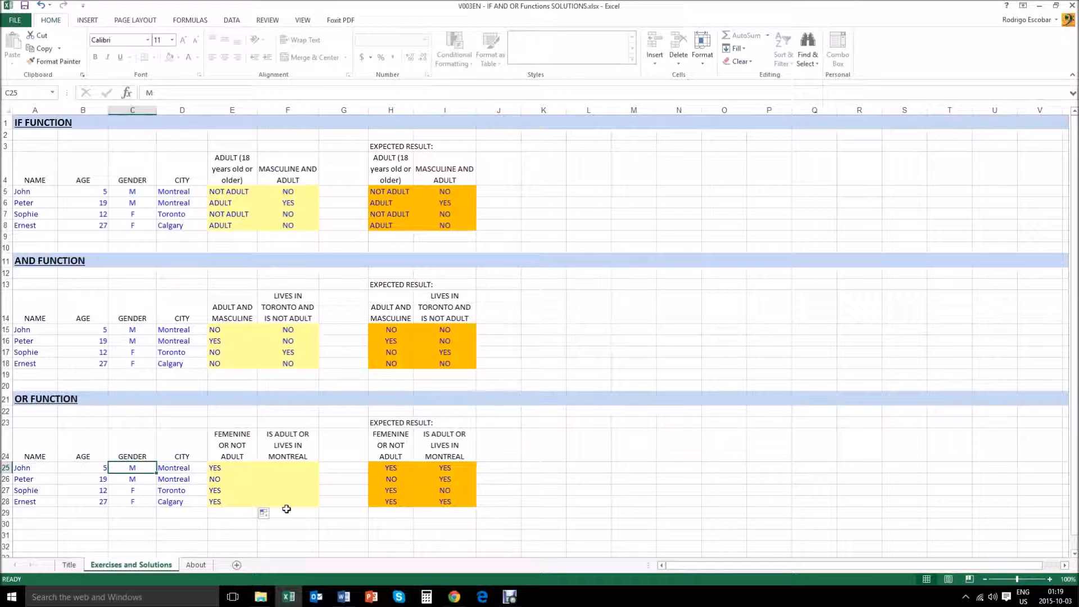
key("Left")
key("Right")
key("Right")
key("Right")
key("Left")
key("Left")
- Check the age and gender in rows 26 and 27 against their results in column E of the OR table
key("Down")
key("Left")
key("Left")
key("Right")
key("Right")
key("Right")
key("Right")
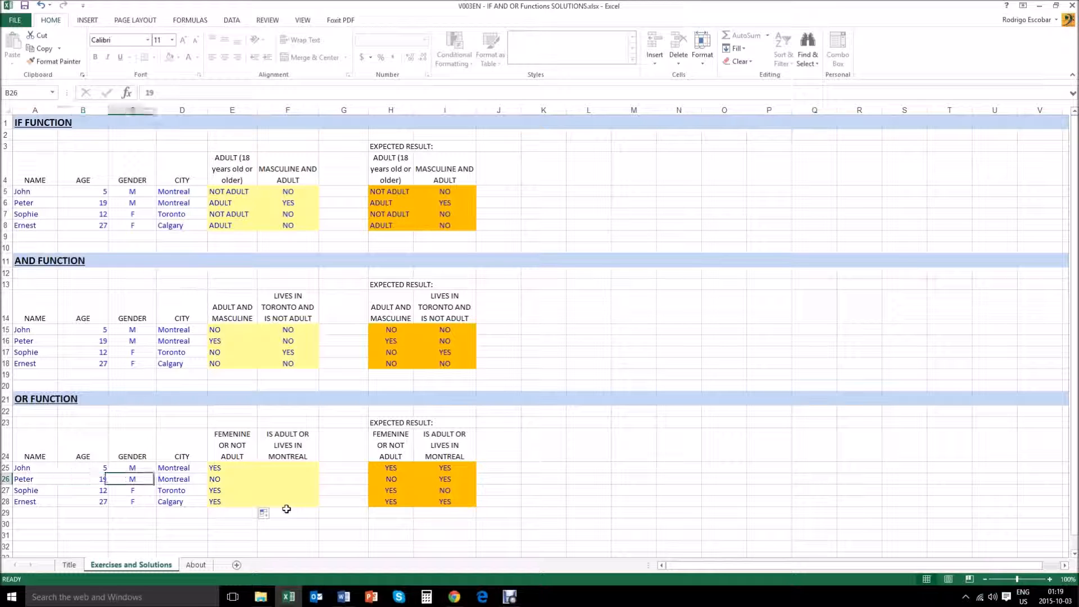
key("Down")
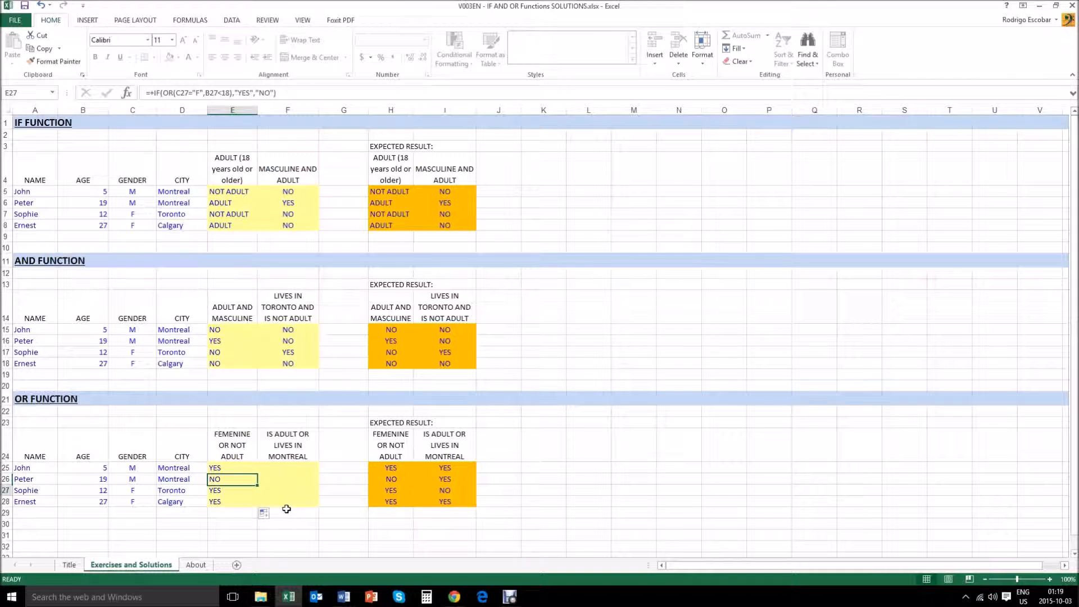
key("Left")
key("Left")
key("Left")
key("Left")
key("Down")
key("Right")
key("Right")
key("Right")
key("Right")
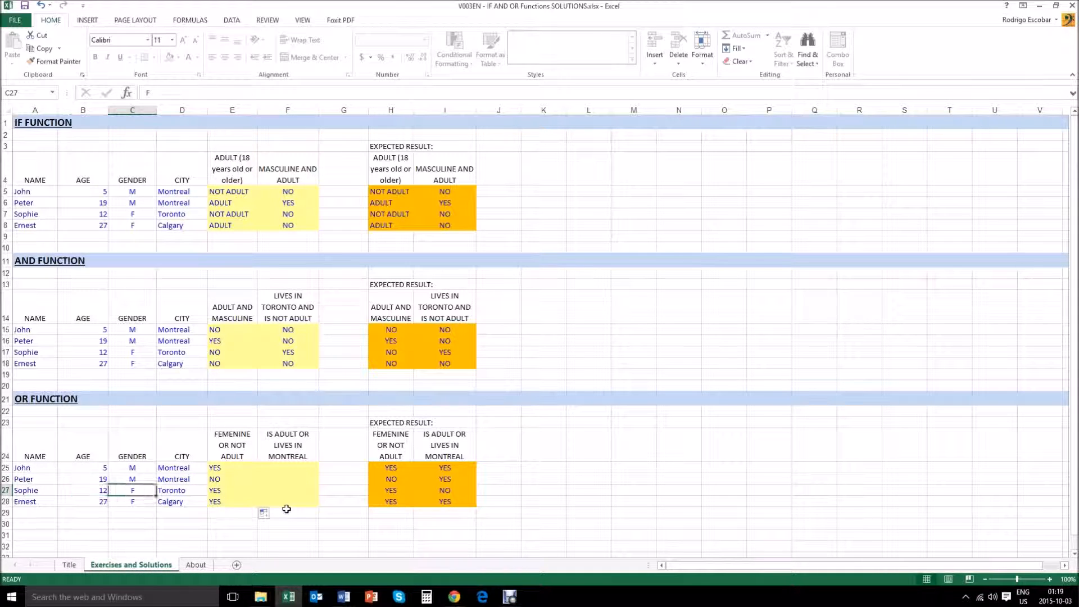
key("Up")
key("Up")
key("Up")
key("Down")
key("Down")
key("Down")
key("Up")
key("Up")
key("Up")
- Start an IF formula with a nested OR in F25, under IS ADULT OR LIVES IN MONTREAL
key("Right")
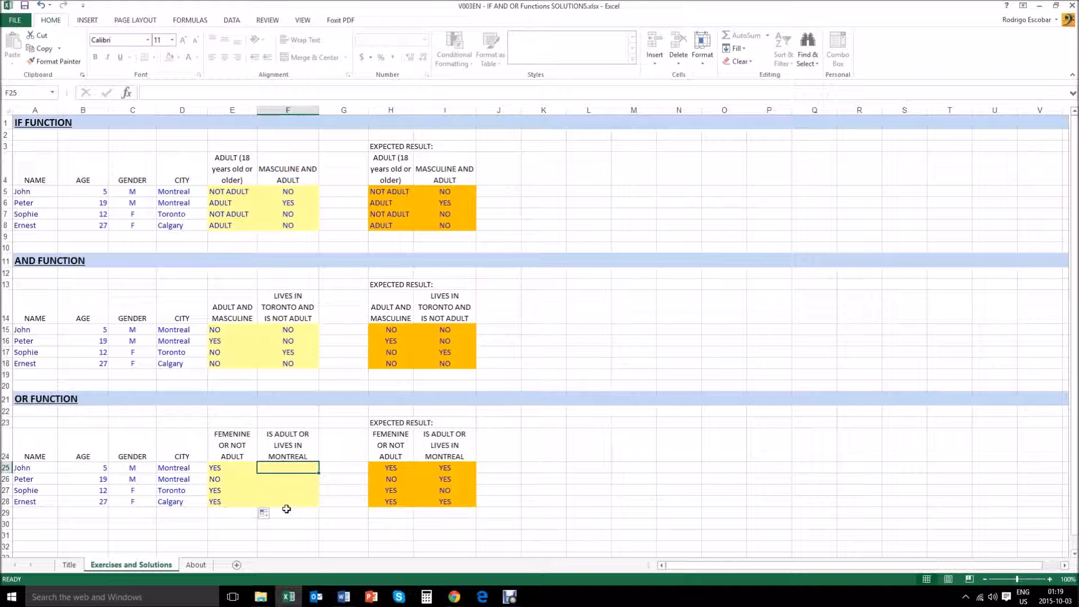
type("+")
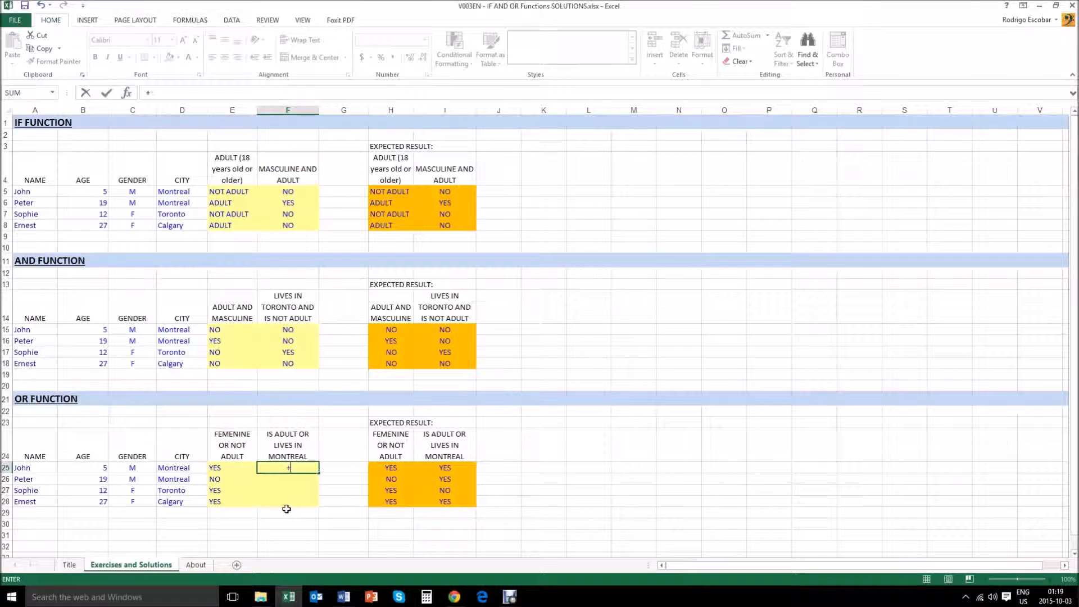
type("IF(OR")
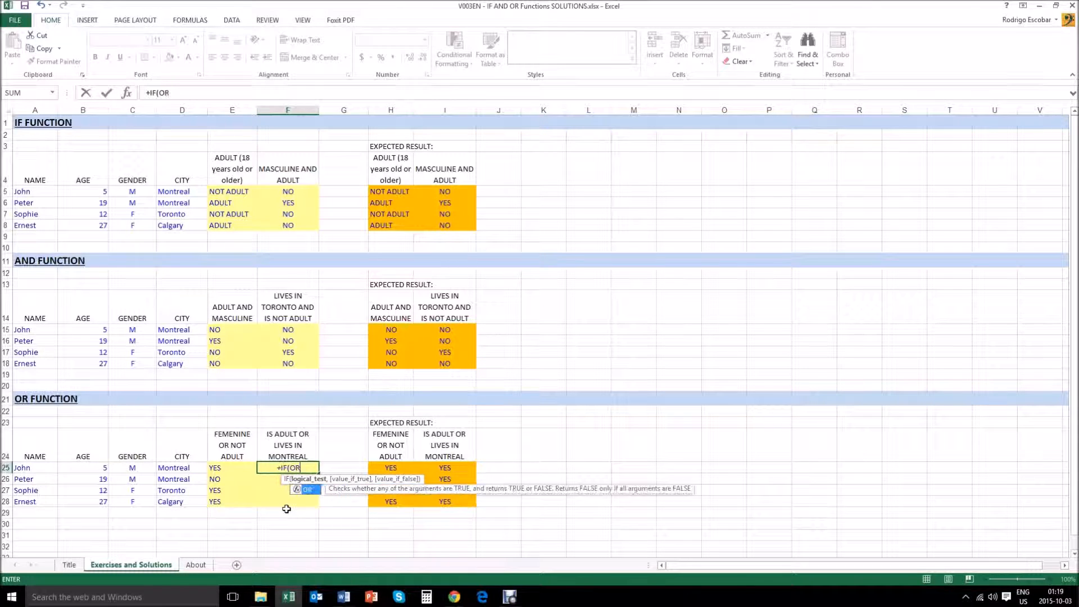
type("(")
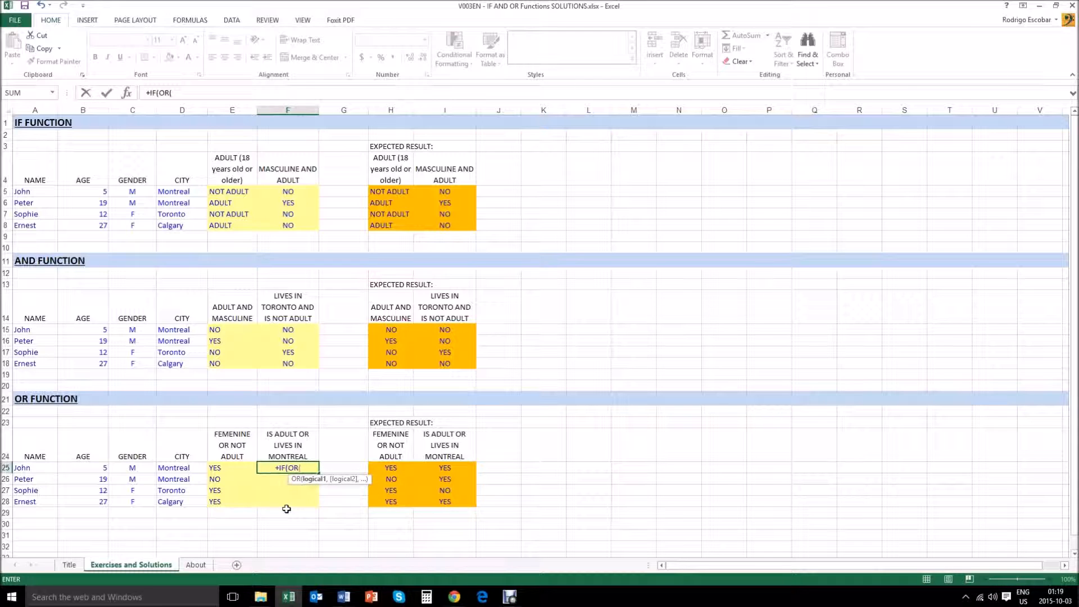
- Enter B25>=18 and D25="Montreal" as the two conditions of the OR in F25, close its parenthesis and add a comma
left_click(92, 468)
type(">")
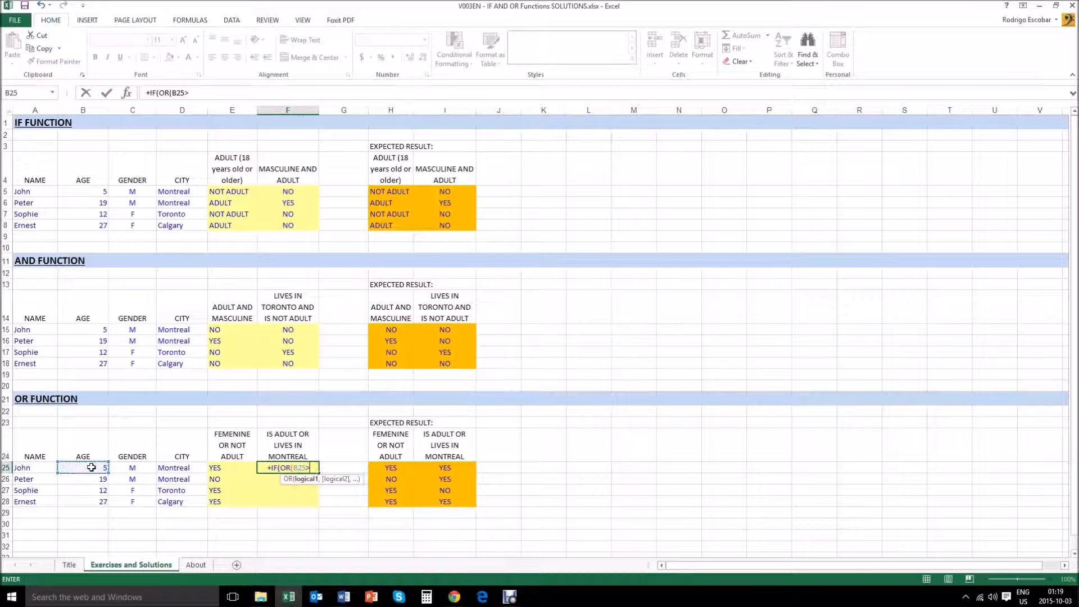
type("=18,")
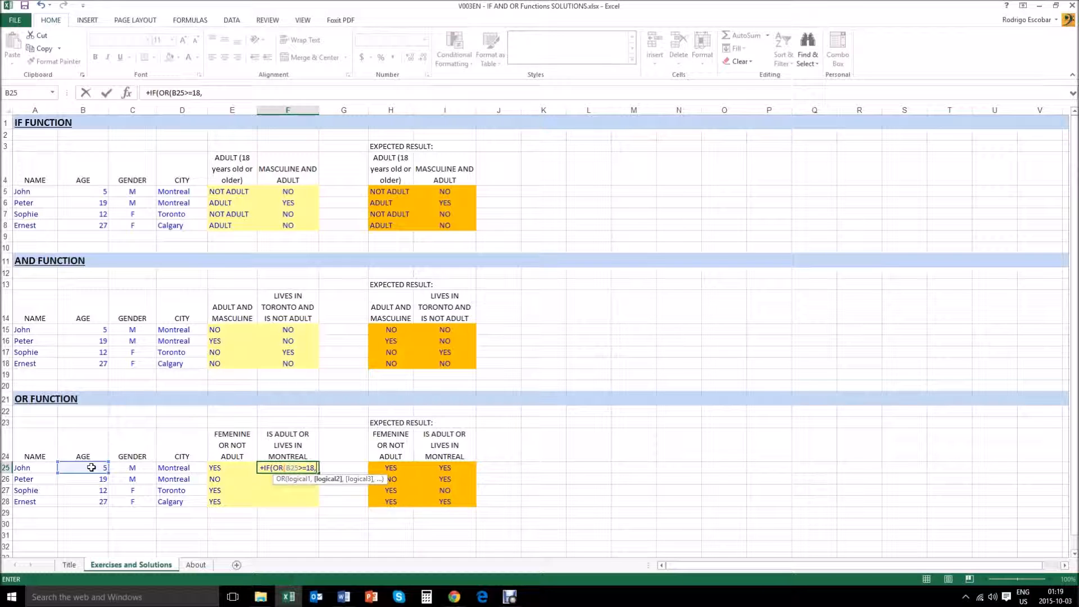
left_click(173, 469)
type("=\"Montreal")
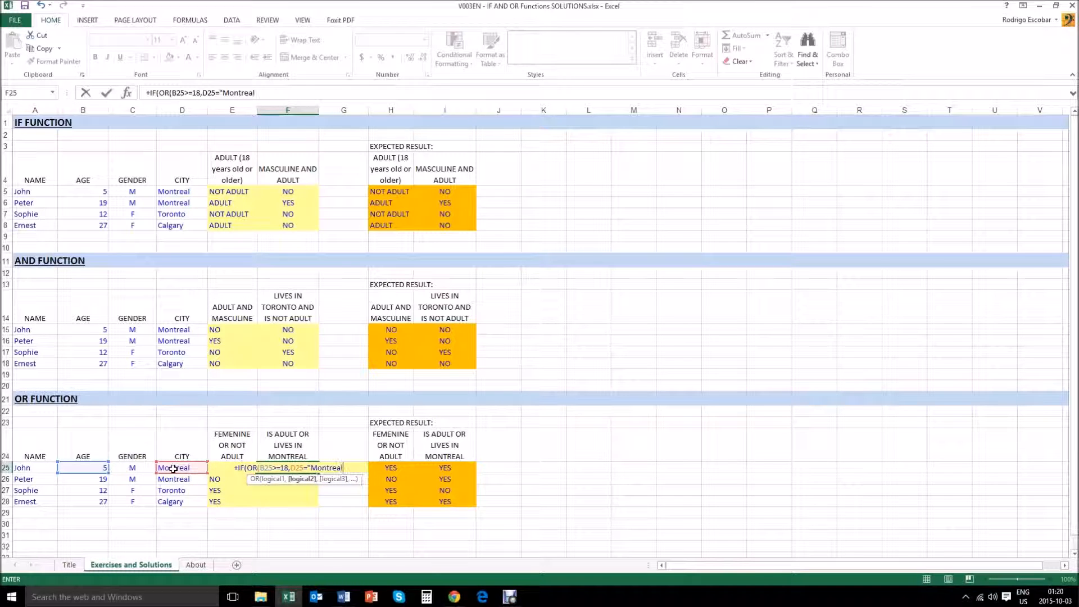
type("\")")
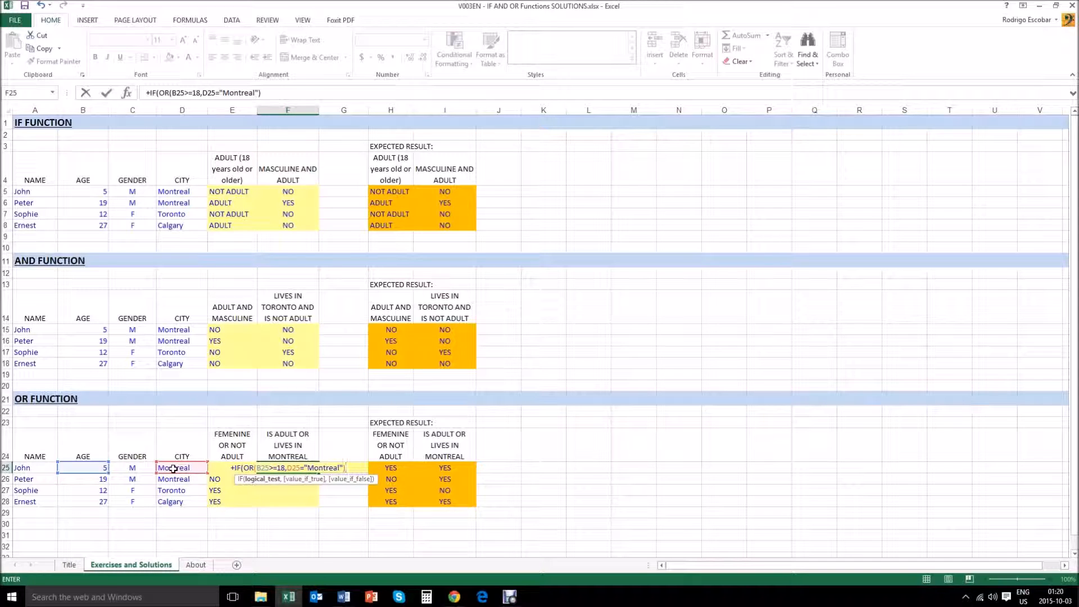
type(",")
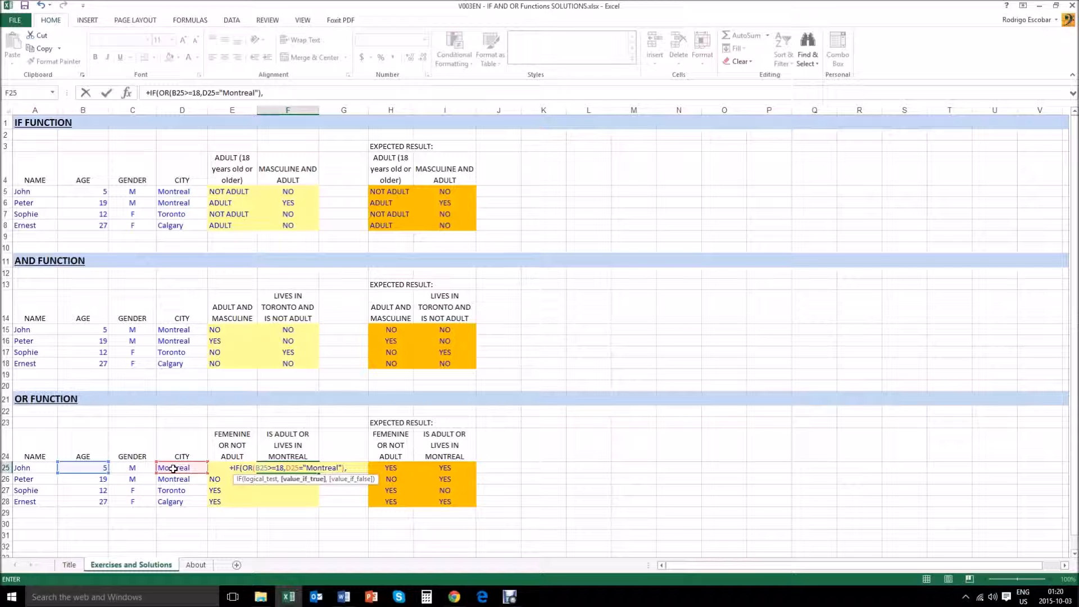
- Complete the F25 formula with "YES" if true and "NO" if false, and fill it down to F28
type("\"YES\",")
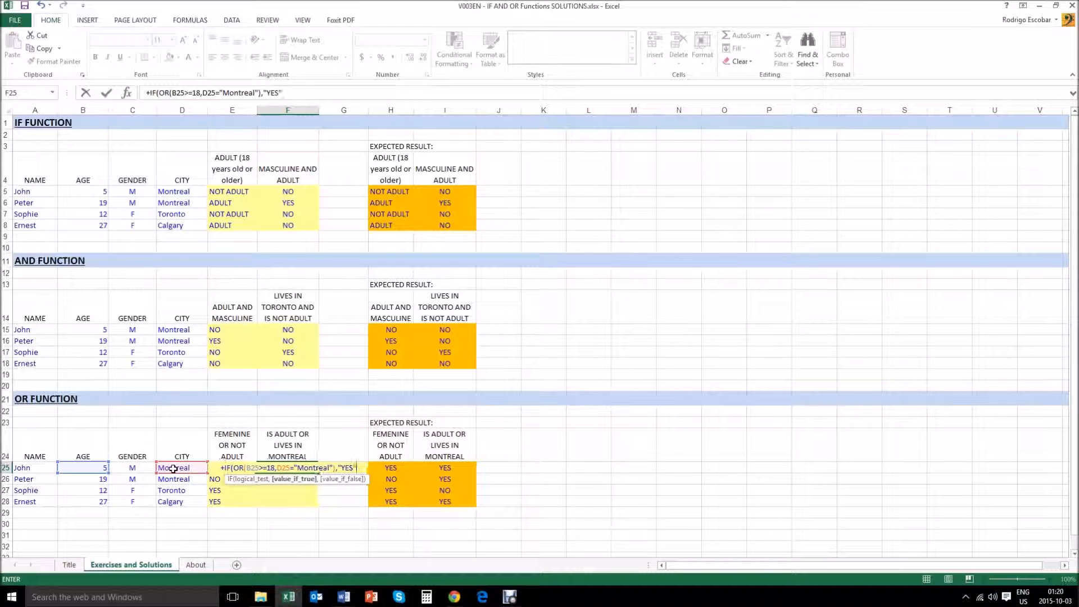
type("\"NO\")")
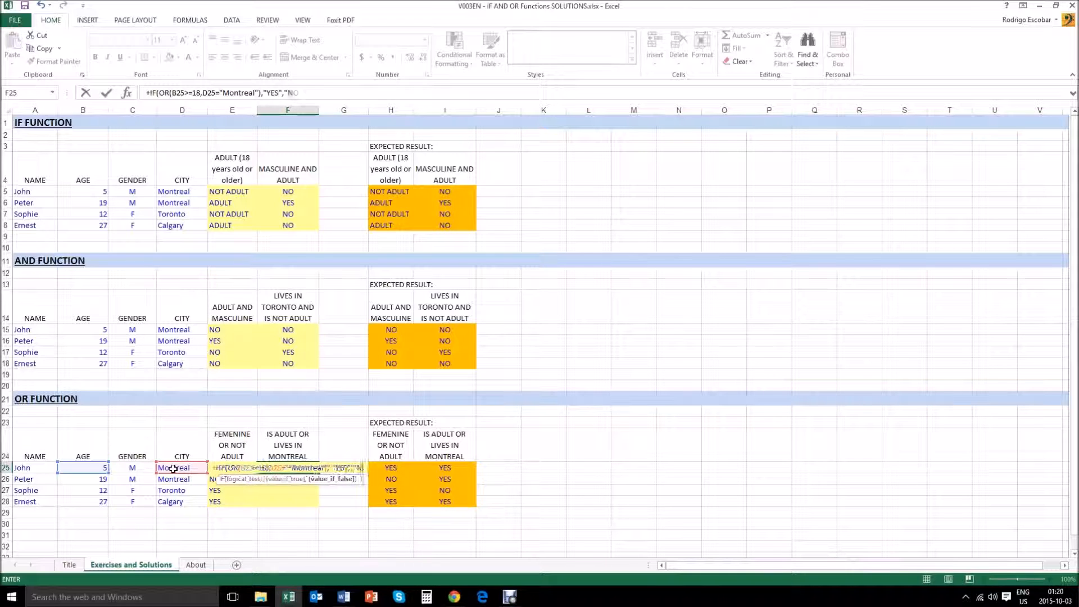
key("Return")
key("Up")
left_click_drag(319, 474, 318, 505)
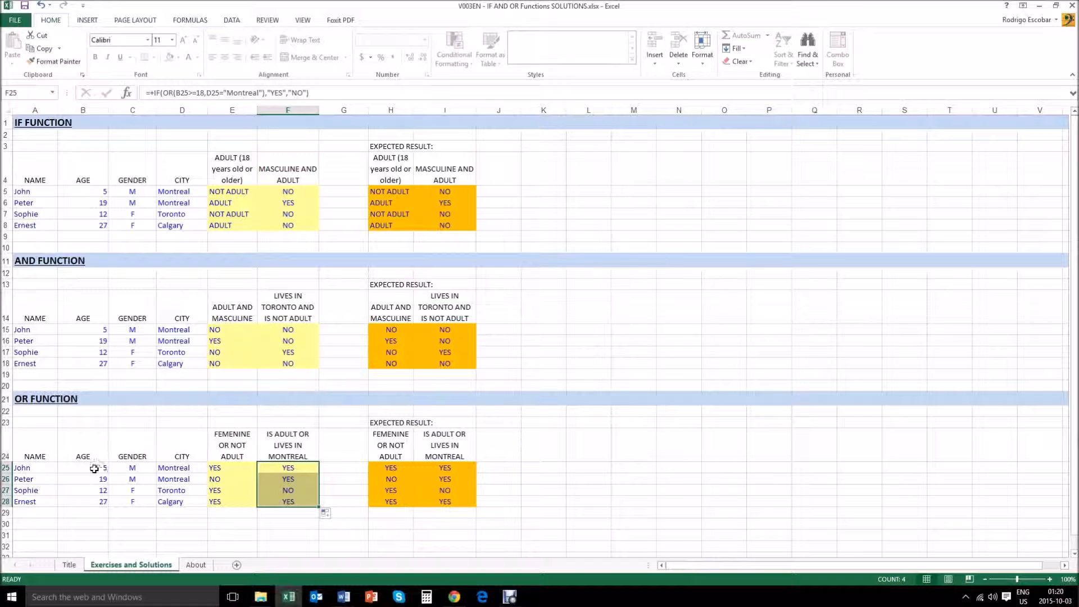
- Check the cities in rows 25 and 26 against their IS ADULT OR LIVES IN MONTREAL results in column F
left_click(168, 467)
left_click(282, 469)
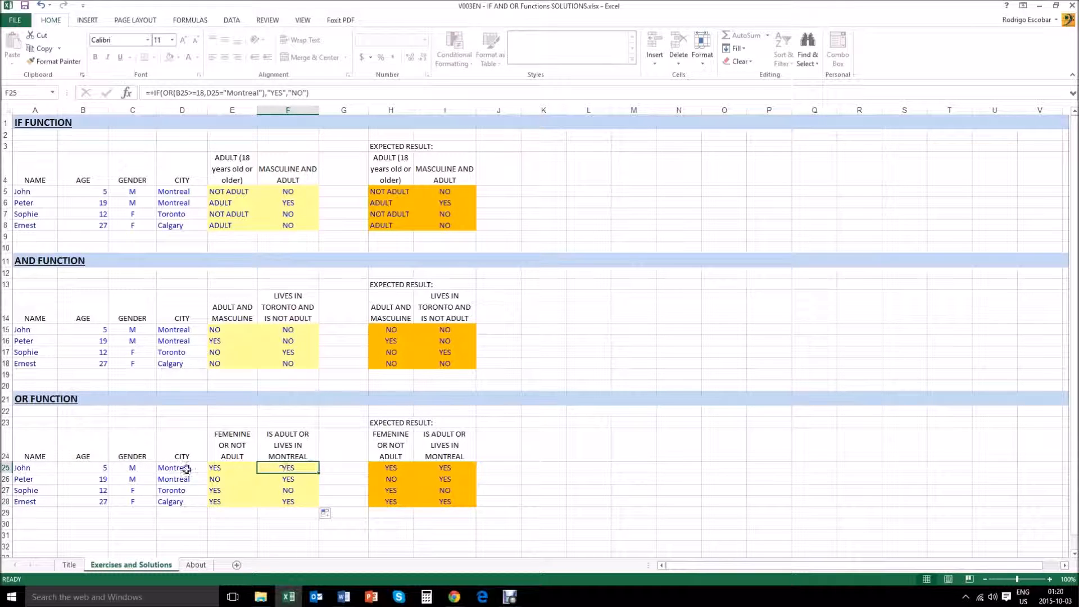
left_click(169, 479)
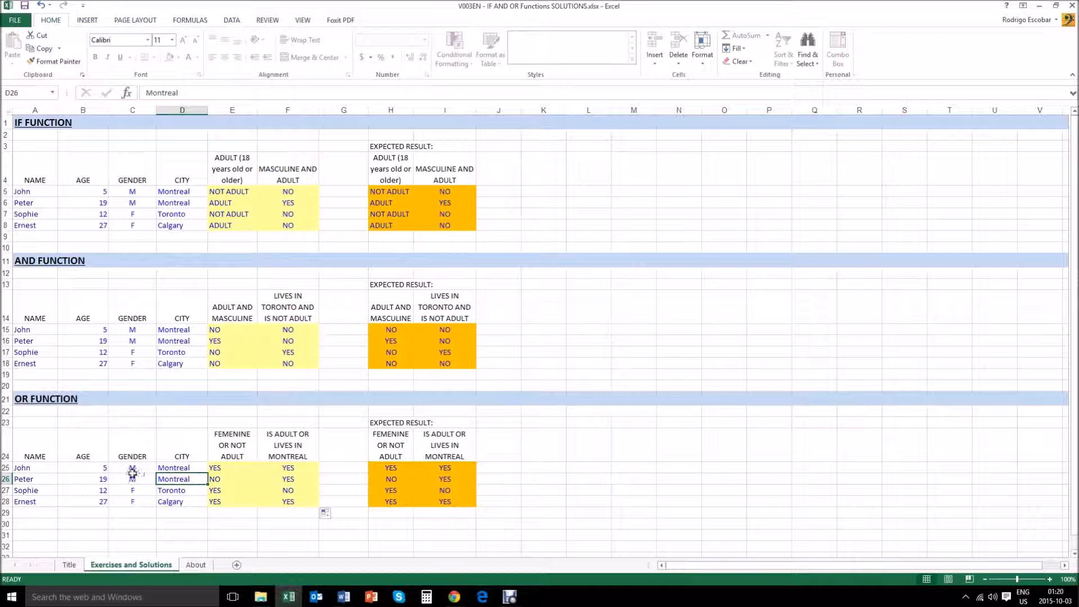
left_click(288, 478)
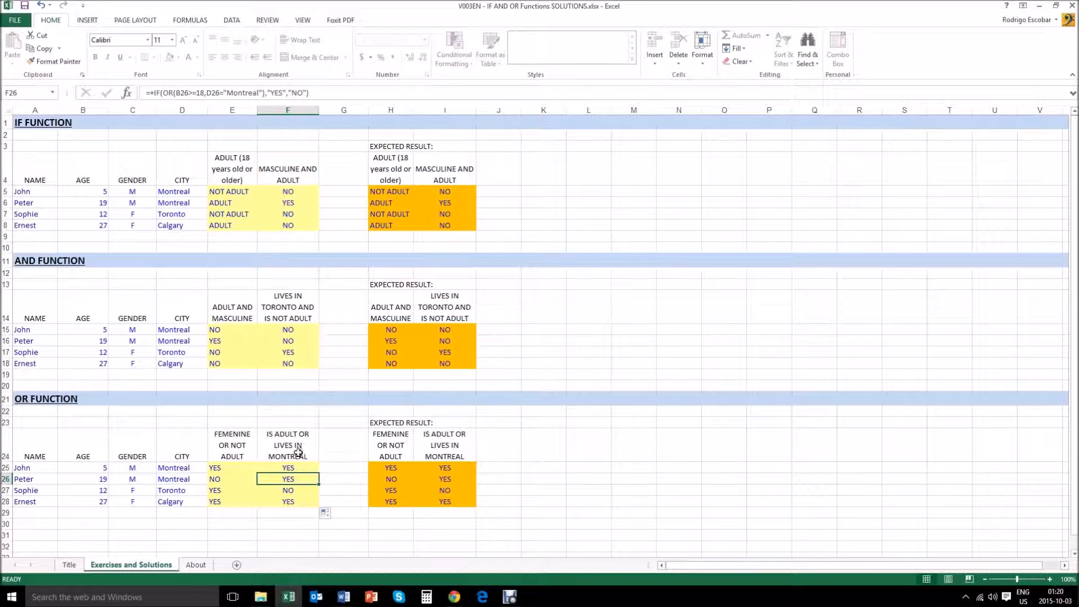
- Check the age and city in rows 27 and 28 against their results in column F of the OR table
left_click(96, 491)
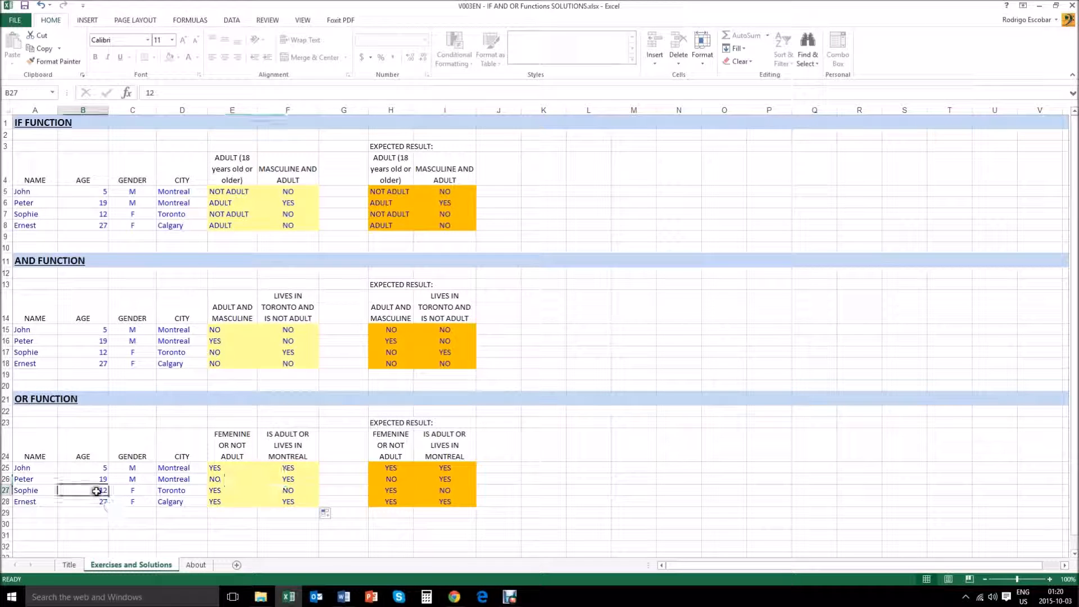
left_click(168, 490)
left_click(294, 491)
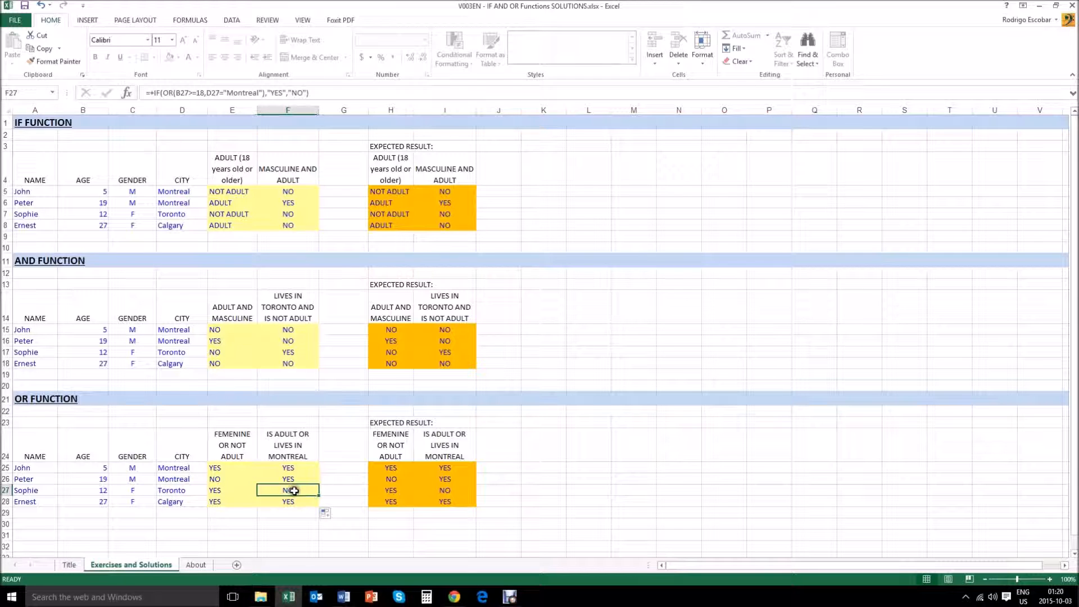
left_click(96, 501)
left_click(176, 502)
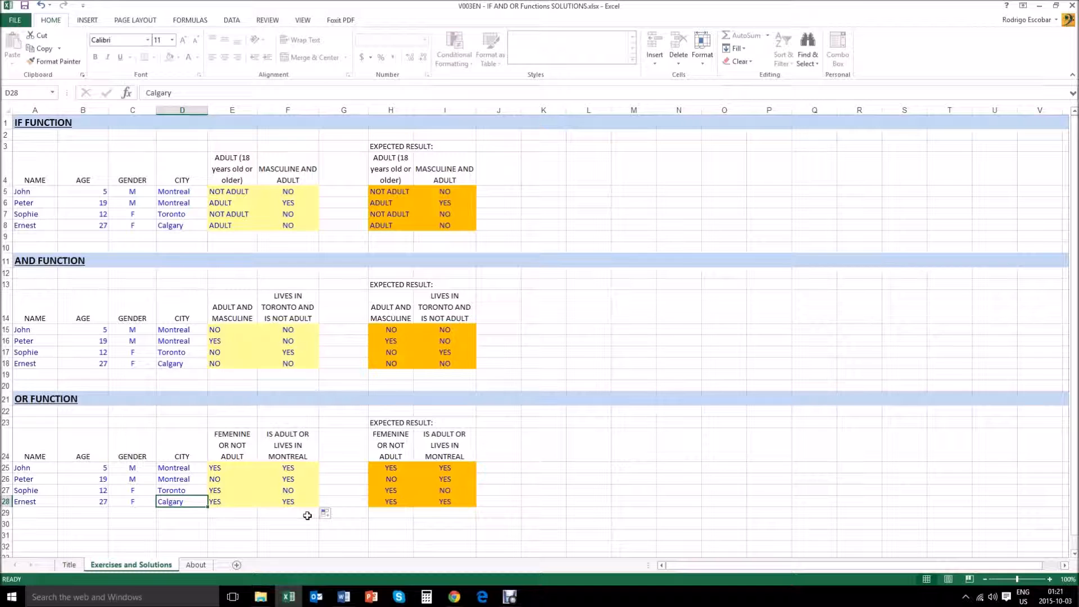
- Show the About sheet with the workbook developer's contact information
left_click(195, 565)
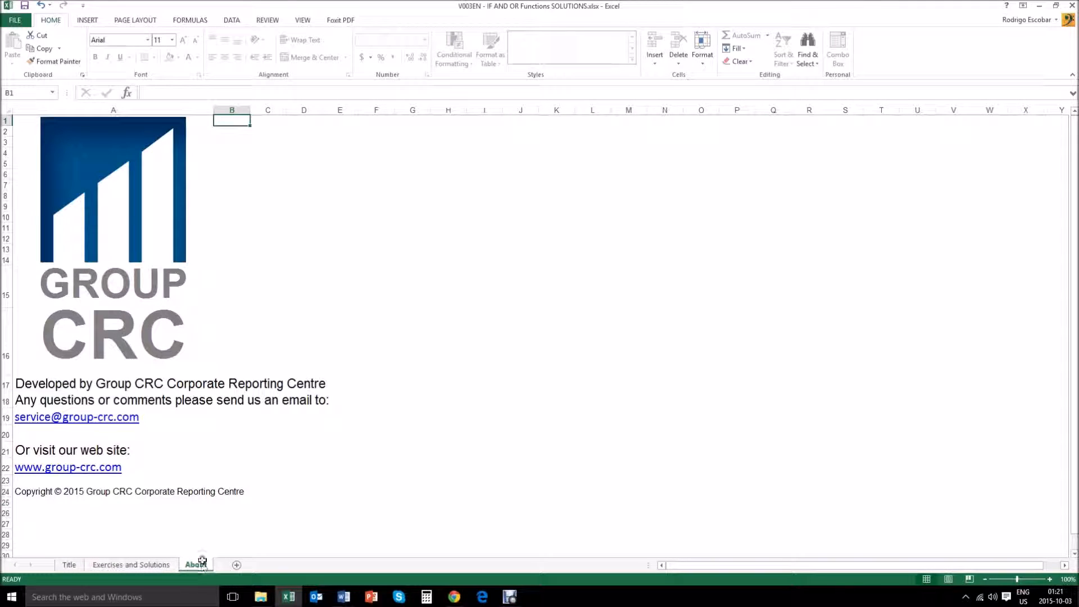